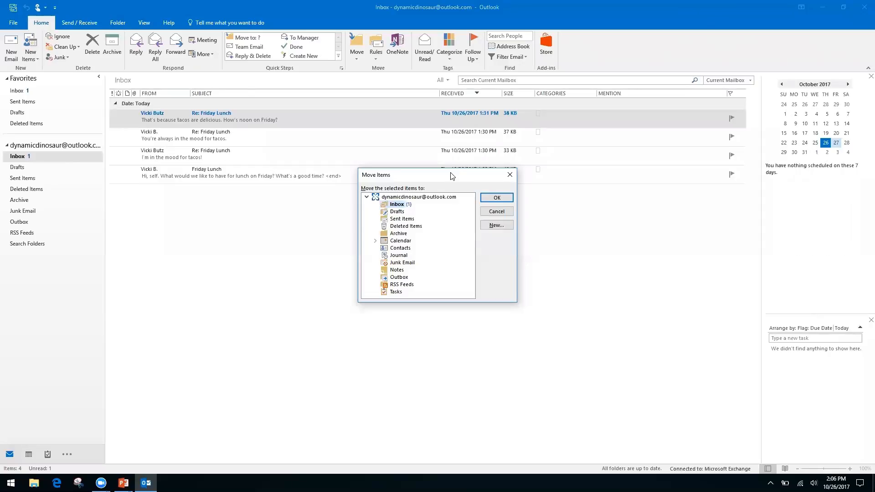
Browse the destination folders, cancel Move Items without moving anything, then Alt+Tab to PowerPoint.
key(Down)
key(Down)
key(Down)
key(Down)
key(Up)
key(Up)
key(Up)
key(Up)
click(509, 176)
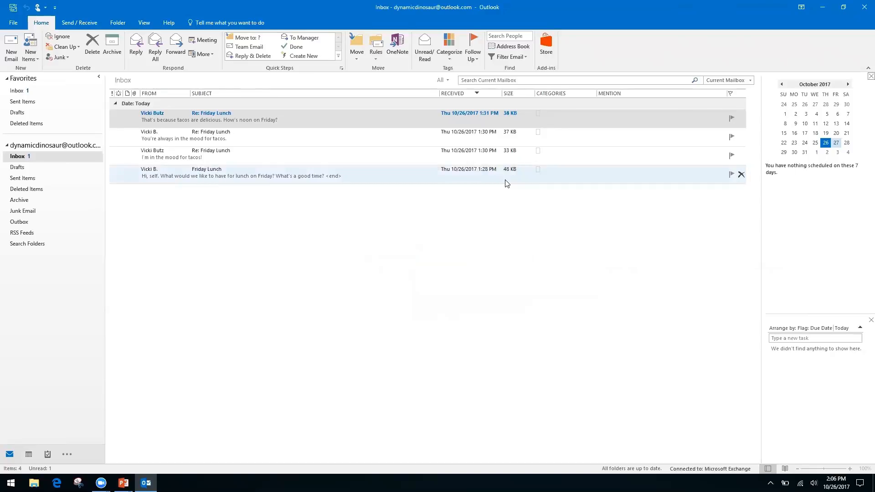
key(alt+Tab)
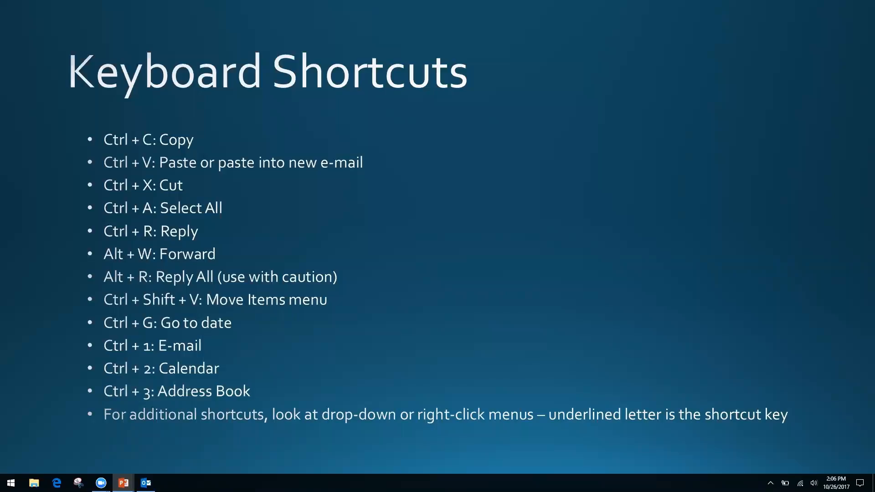
Alt+Tab from the Keyboard Shortcuts slide back to the Outlook Inbox.
key(alt+Tab)
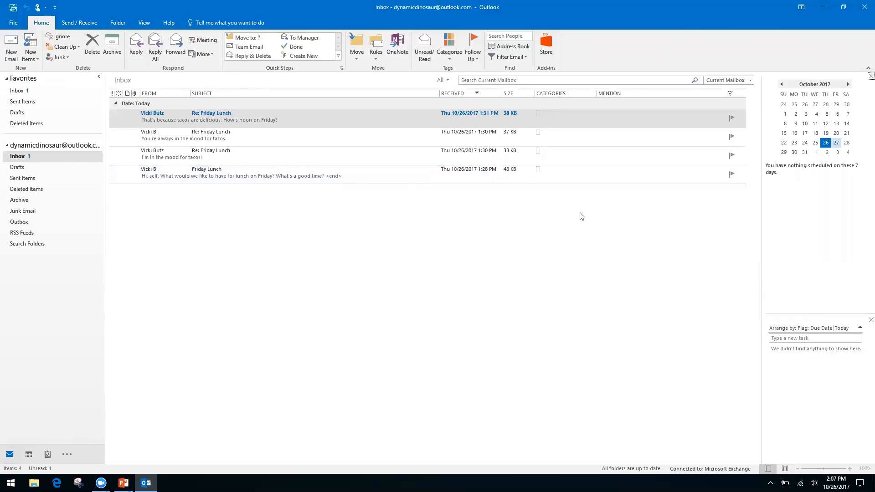
Show Calendar with Ctrl+2, widen the October 2017 month grid, and bring up Go To Date with Ctrl+G.
key(ctrl+2)
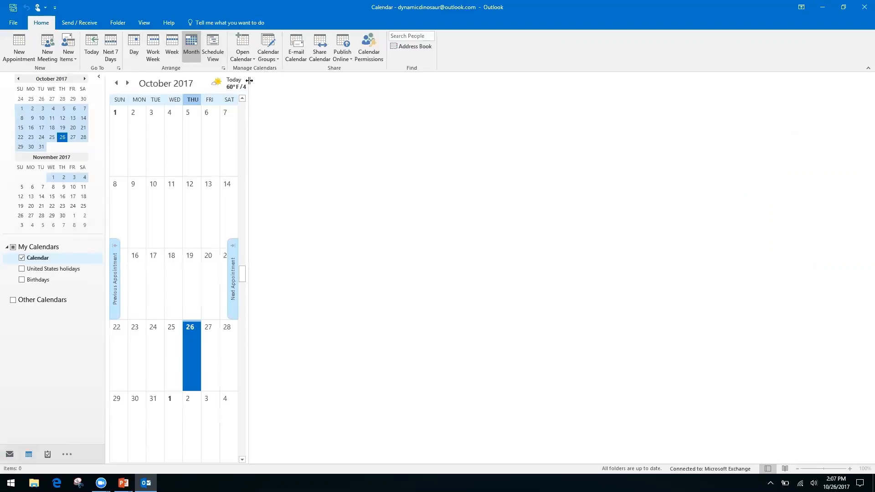
drag(248, 85, 759, 158)
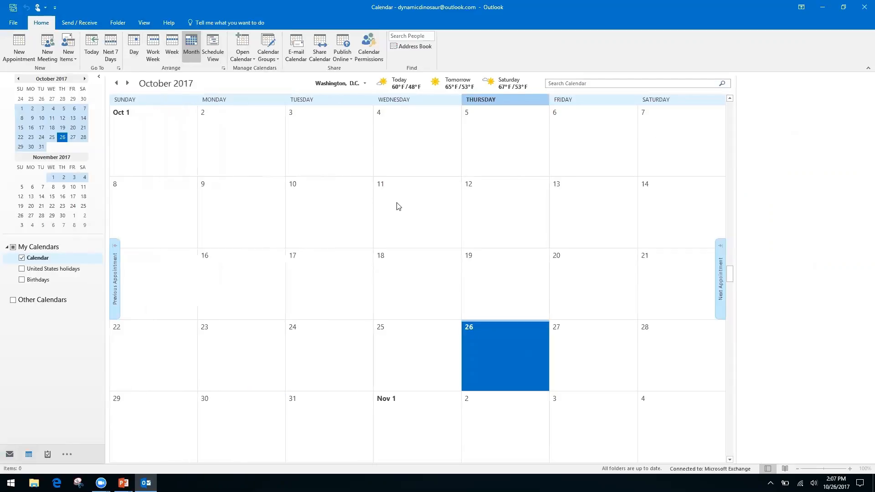
key(ctrl+g)
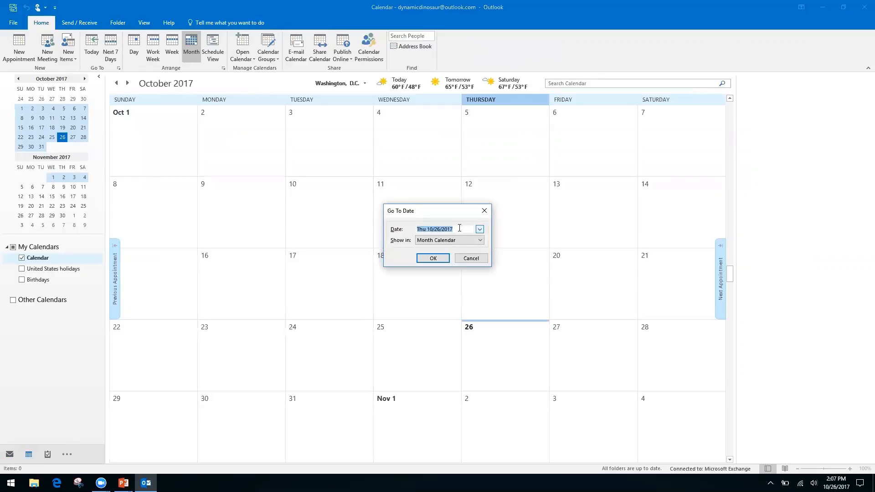
Go to date 11/2/17, then page the month calendar ahead to March 2018.
text(11/2/17)
key(Return)
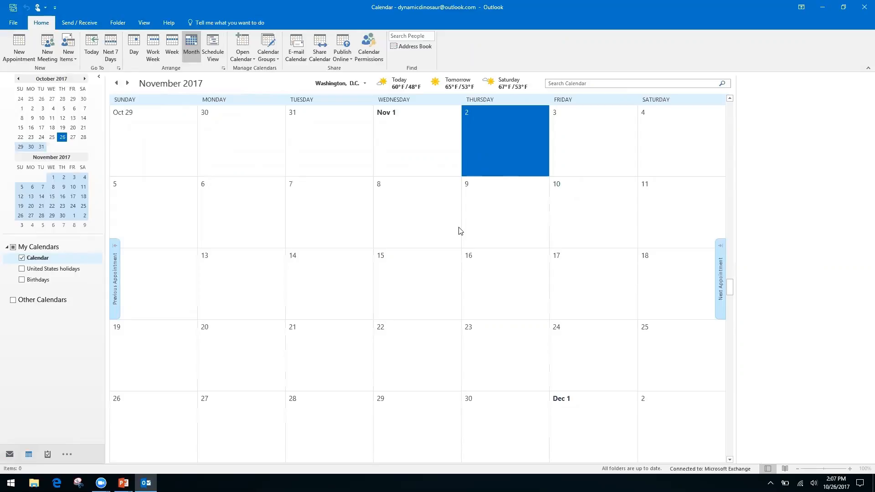
click(85, 79)
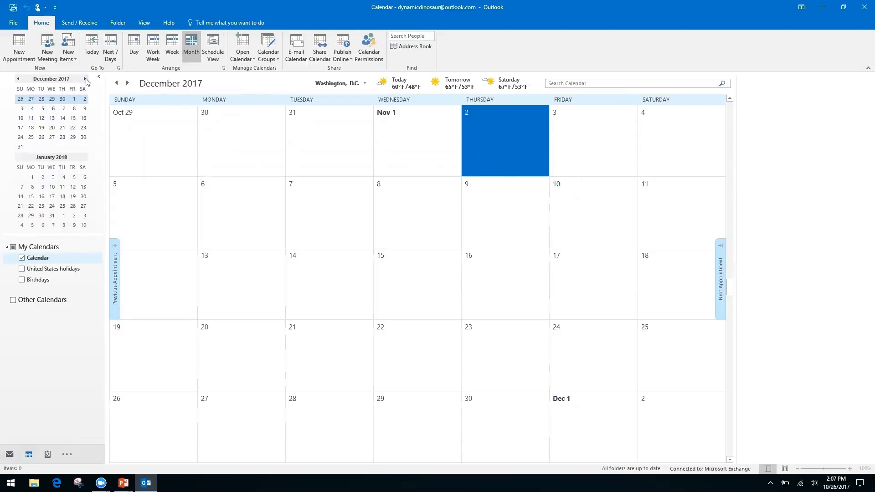
click(85, 80)
click(85, 79)
click(85, 79)
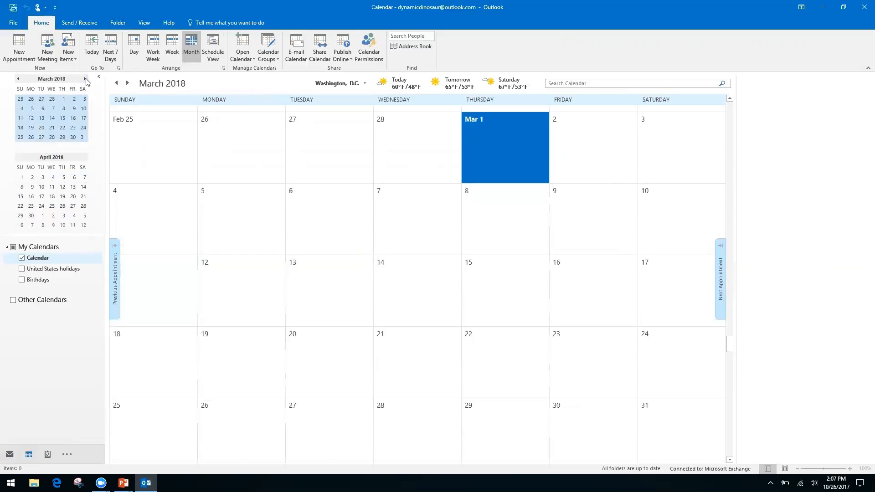
Page the calendar back to October 2017 and switch to the Keyboard Shortcuts slide.
click(17, 81)
click(18, 80)
click(18, 80)
click(18, 80)
click(18, 81)
click(18, 80)
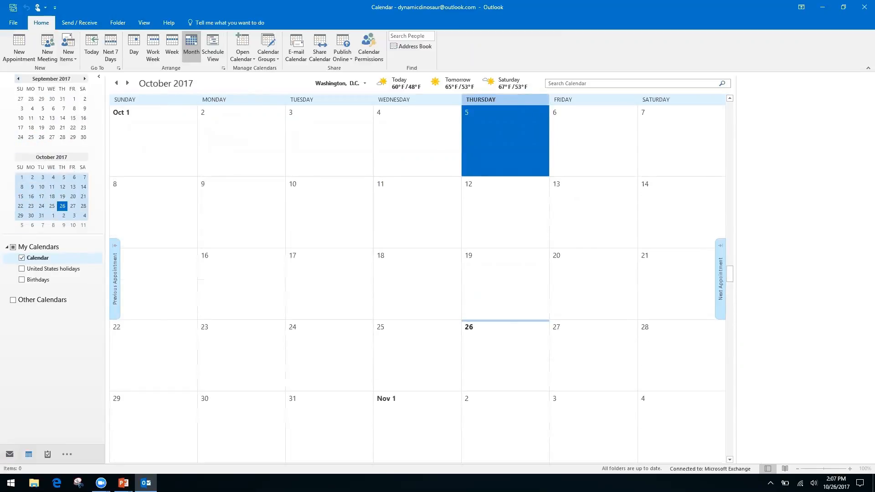
key(alt+Tab)
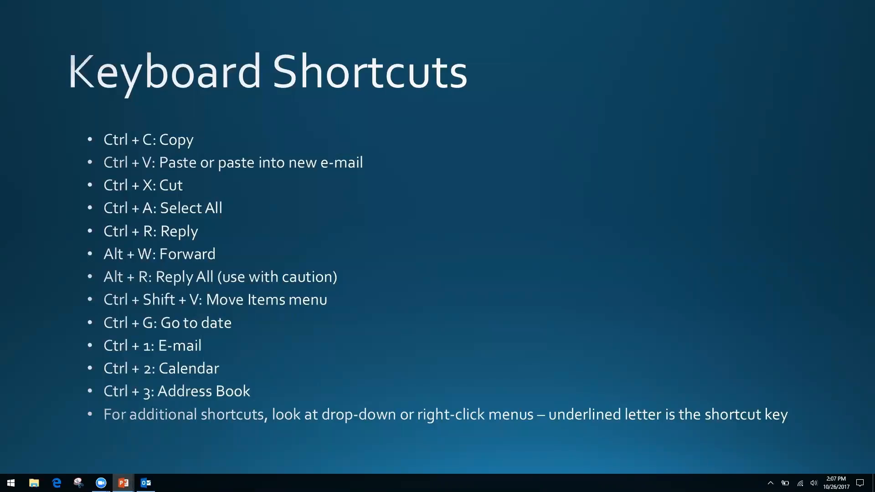
Alt+Tab from the Keyboard Shortcuts slide back to the October 2017 calendar.
key(alt+Tab)
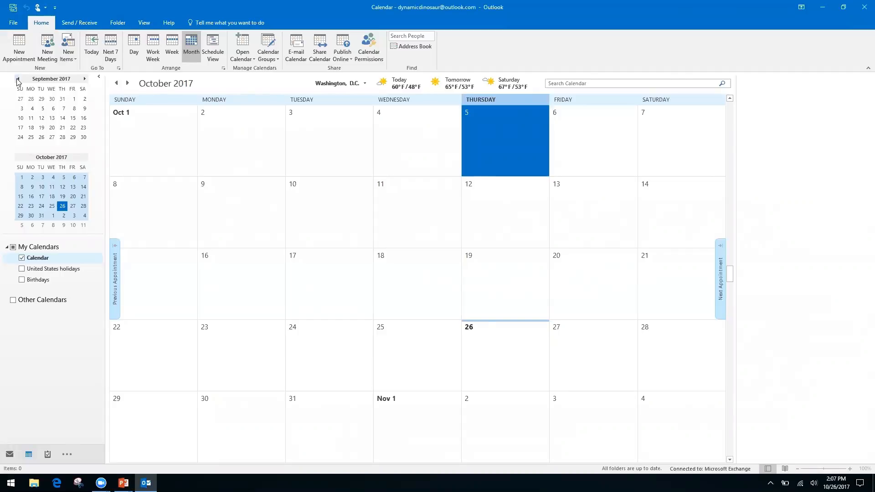
Cycle through Mail, Calendar and People with Ctrl+1–3 and glance at the extra navigation list.
key(ctrl+1)
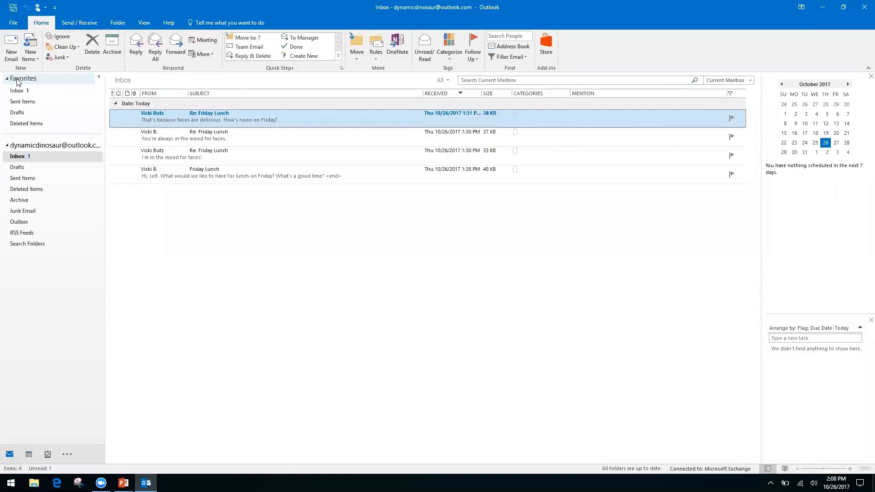
key(ctrl+2)
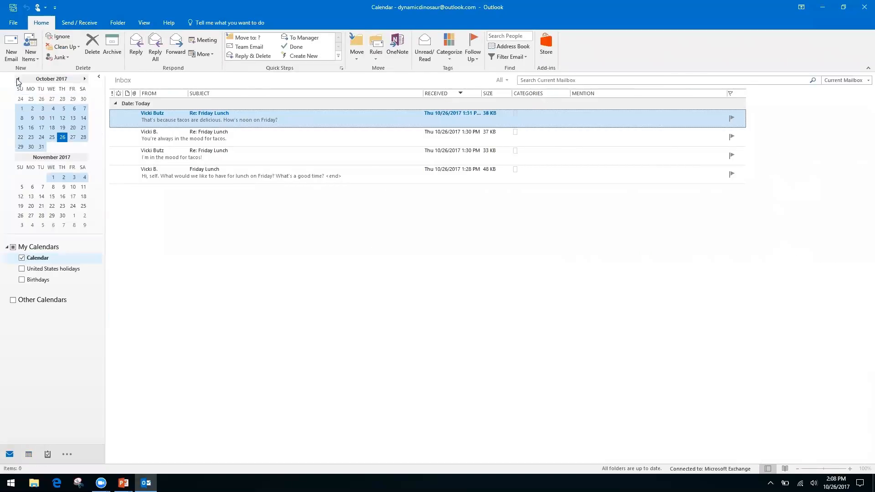
key(ctrl+3)
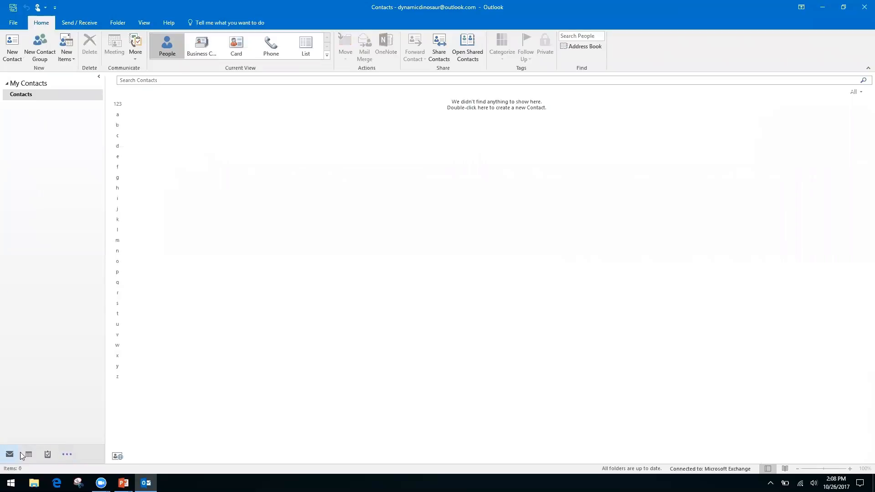
click(69, 455)
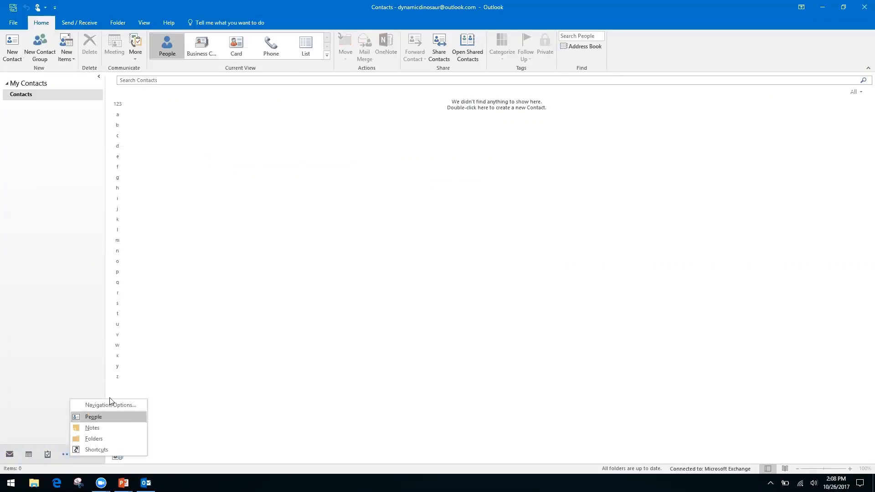
click(35, 384)
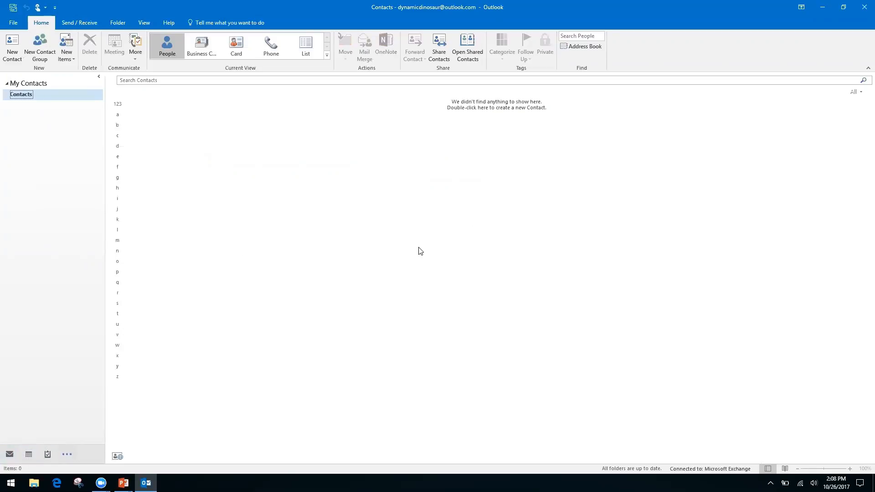
Run Ctrl+1, 2, 3 and 5 through Mail, Calendar, People and Notes, ending in the Inbox.
key(ctrl+1)
key(ctrl+2)
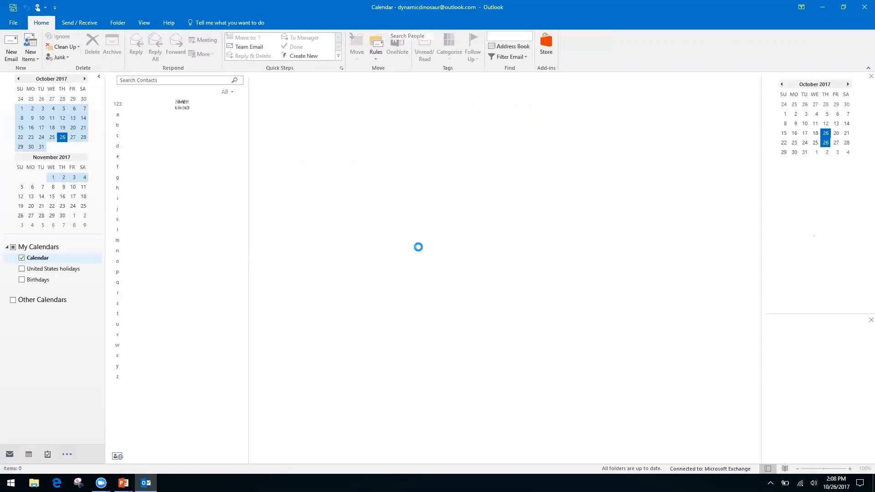
key(ctrl+3)
key(ctrl+5)
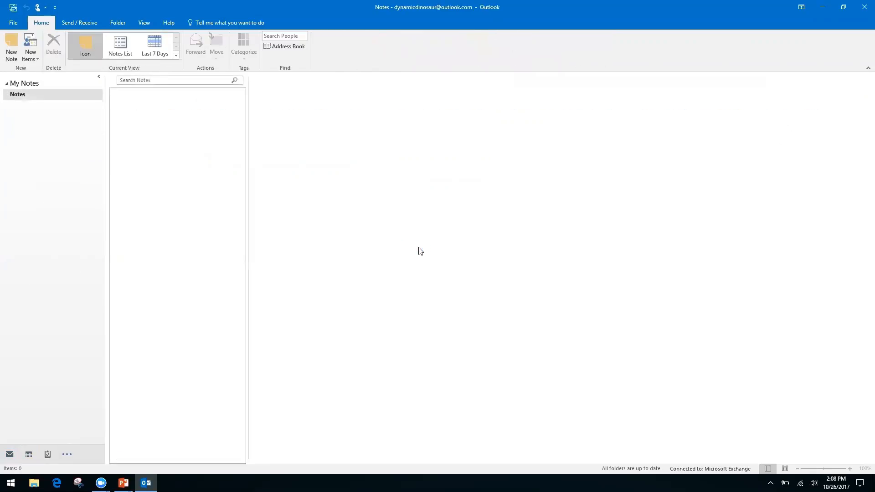
key(ctrl+1)
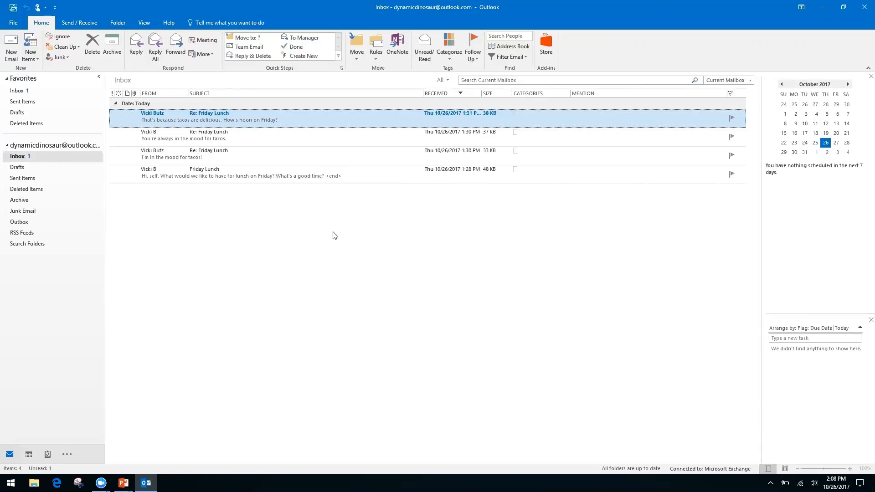
key(alt+Tab)
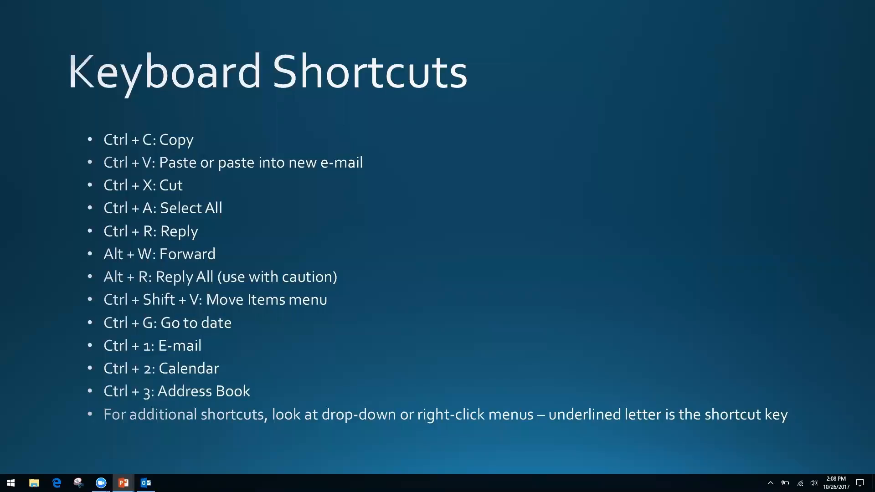
key(alt+Tab)
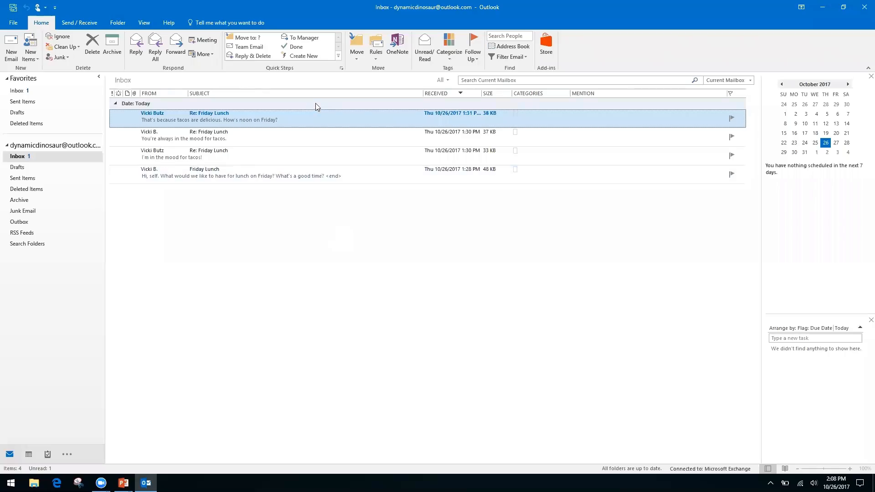
right_click(319, 123)
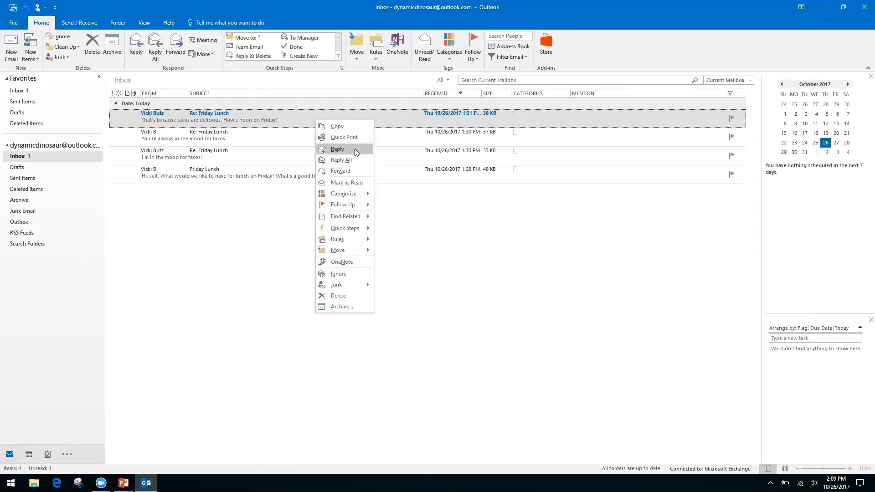
right_click(416, 222)
click(333, 199)
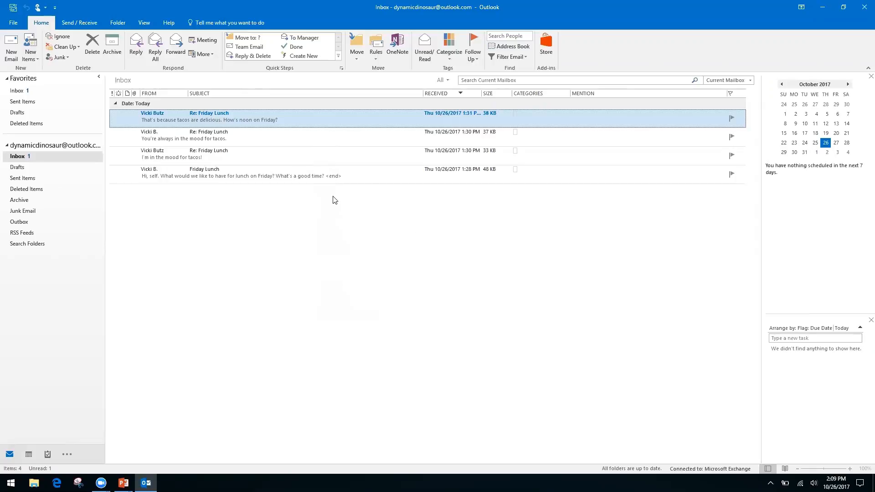
right_click(313, 114)
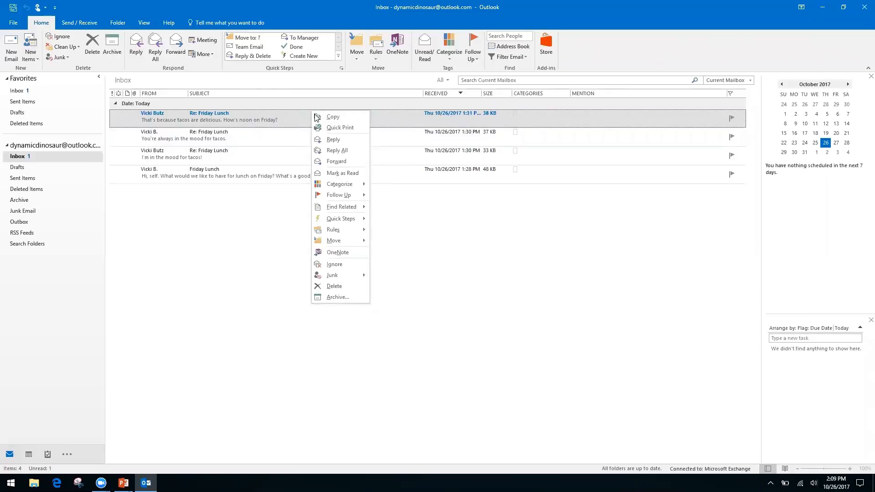
click(447, 241)
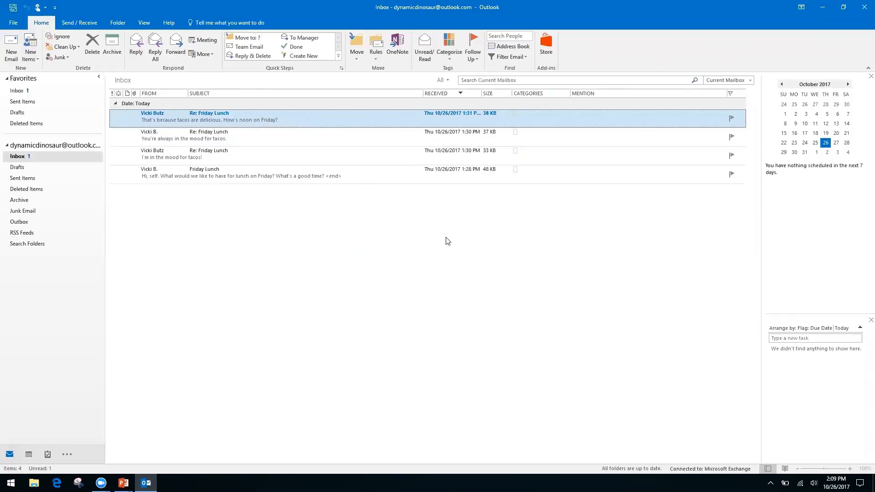
Advance the slide show to Productivity & Calendars, then return to the Outlook Inbox.
key(alt+Tab)
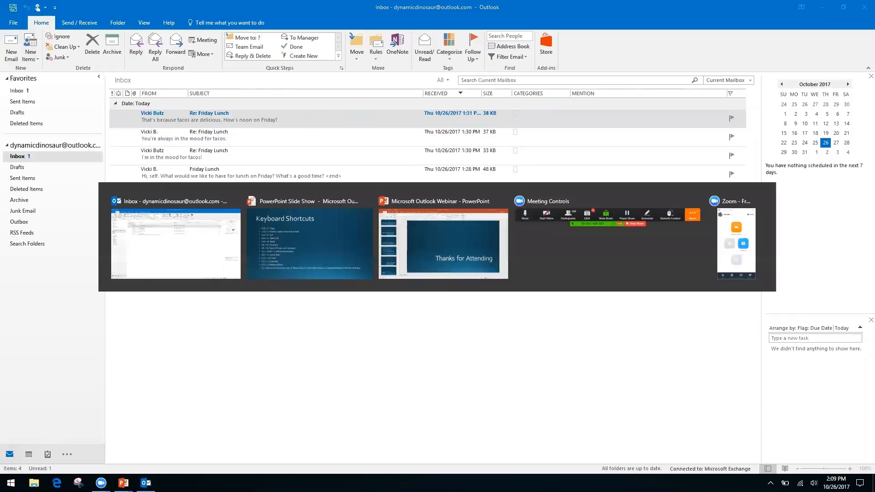
key(Right)
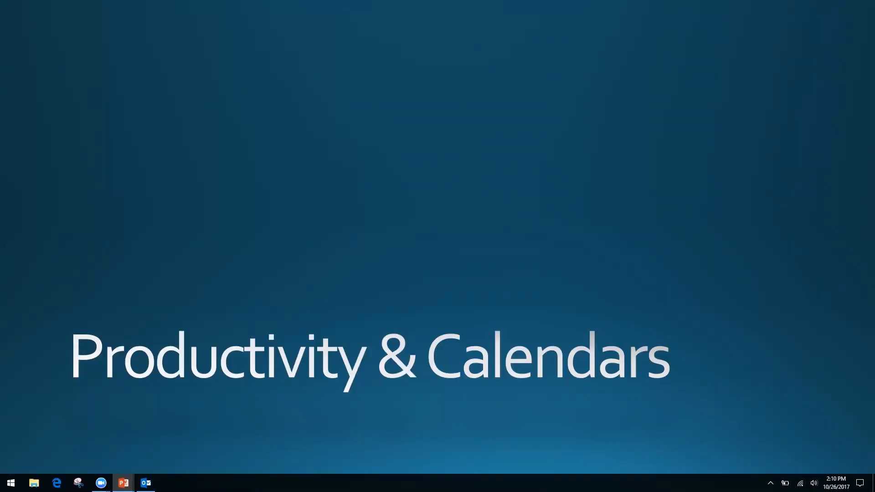
key(alt+Tab)
key(alt+Tab)
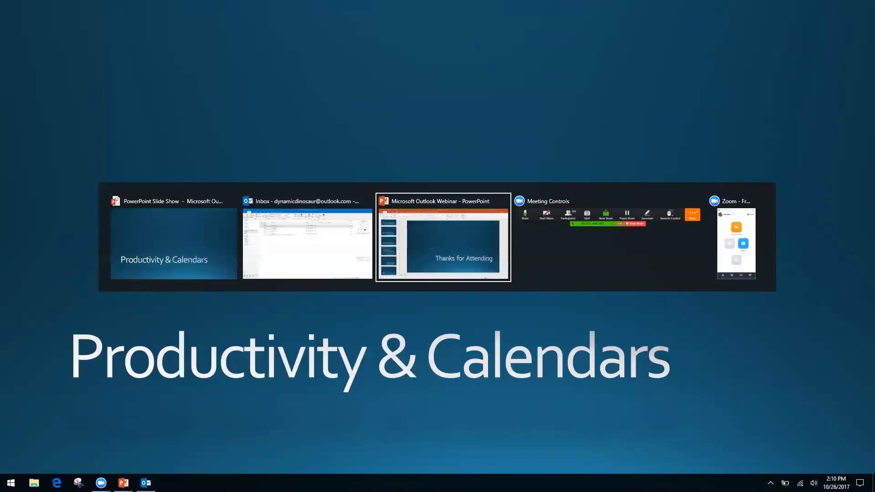
key(alt+shift+Tab)
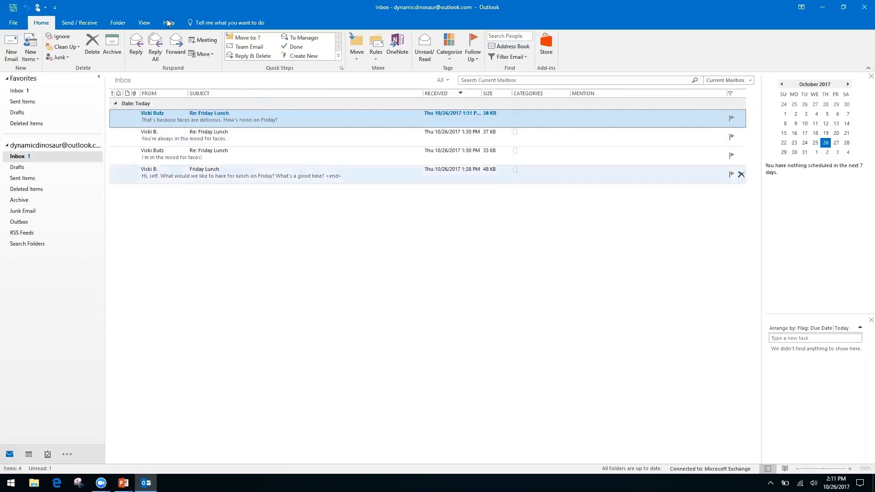
Check Show as Conversations on the View tab.
click(144, 22)
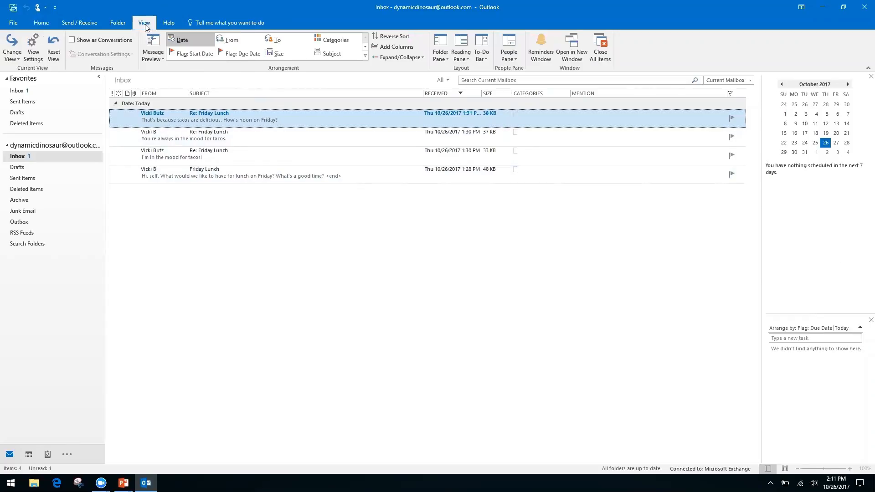
click(78, 46)
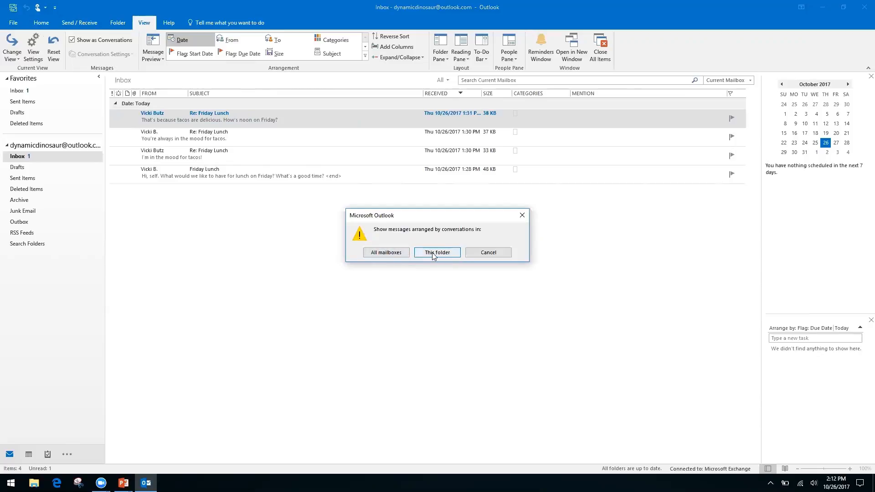
Apply conversations to This folder, then open and close the latest Re: Friday Lunch message.
click(384, 253)
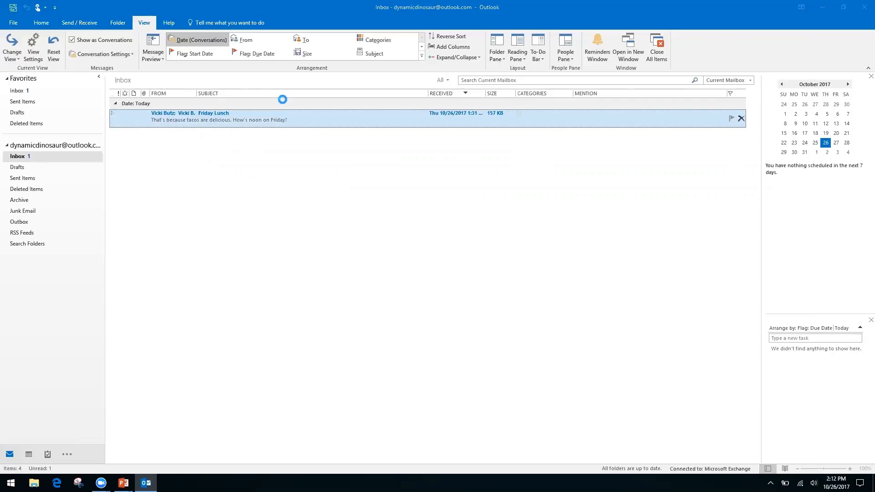
double_click(259, 117)
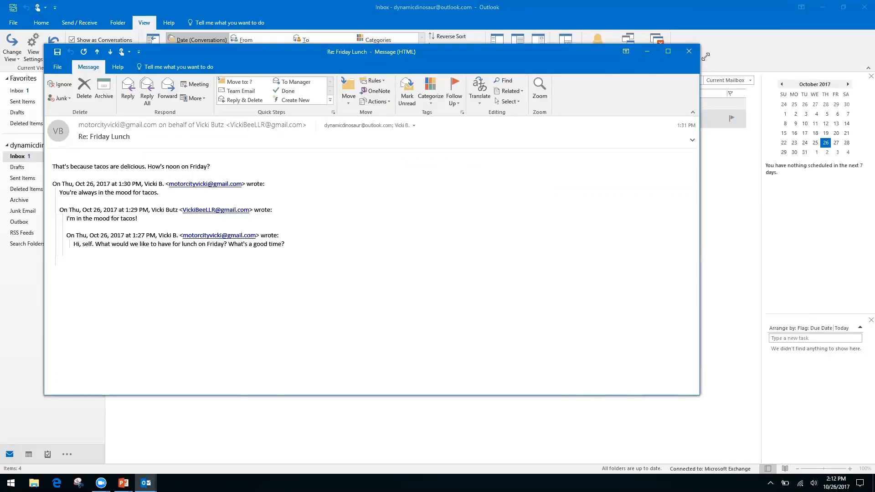
click(689, 51)
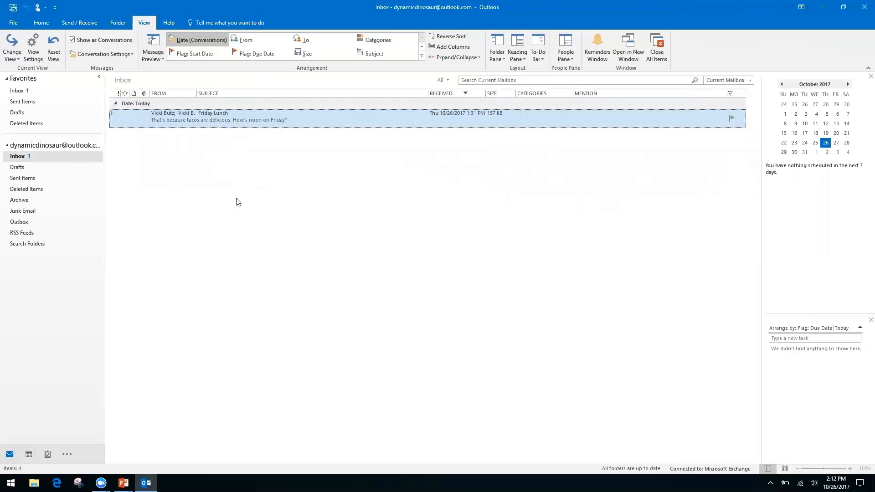
Expand, collapse and re-expand the Friday Lunch conversation, then open its first, original message.
click(113, 116)
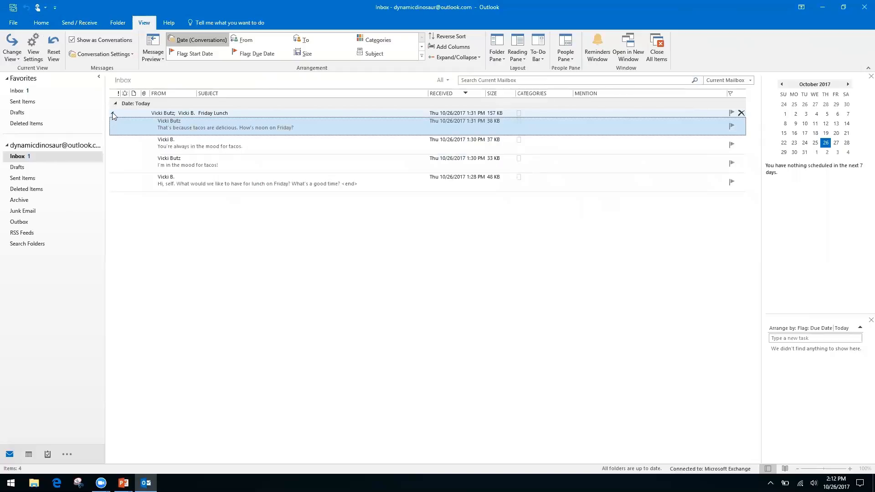
click(114, 114)
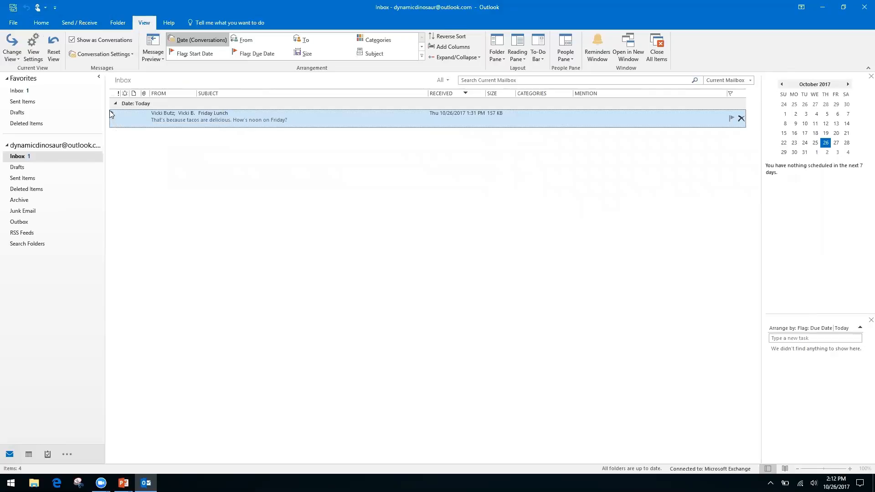
click(112, 114)
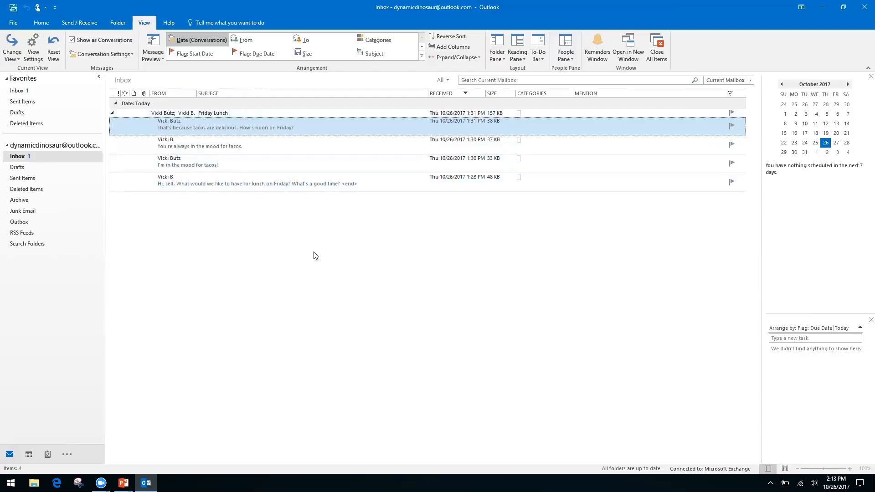
double_click(289, 181)
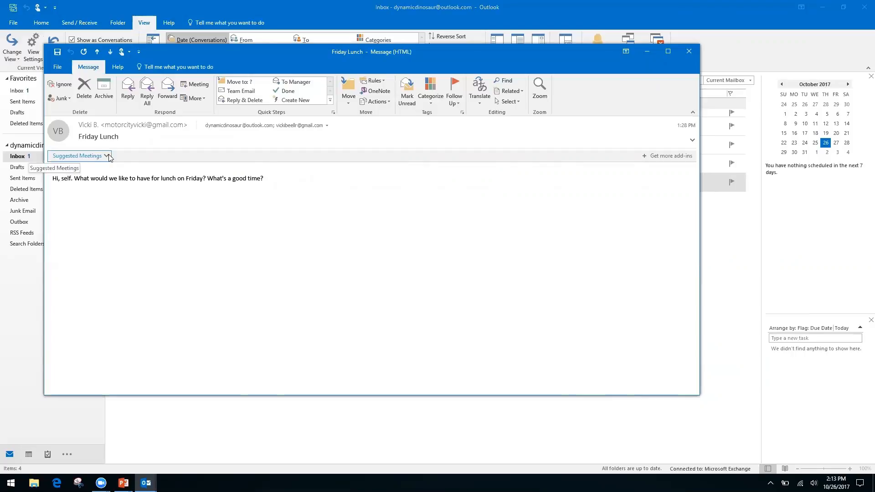
Book the suggested Friday, October 27 lunch at Ihop, 12:00–12:30 PM, and close the message.
click(86, 158)
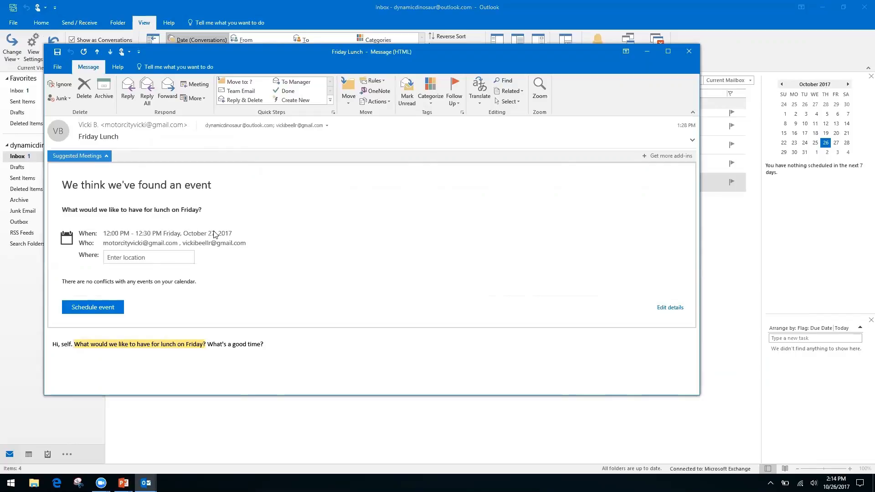
click(147, 257)
text(Ihop)
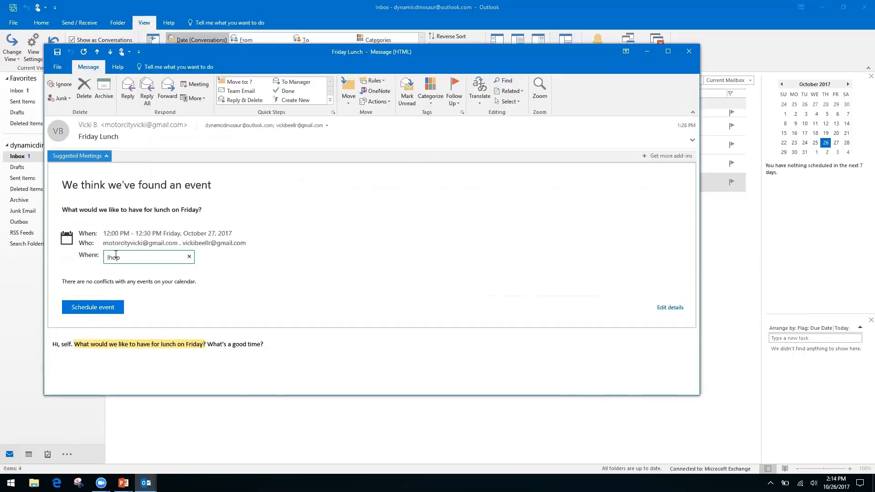
key(Return)
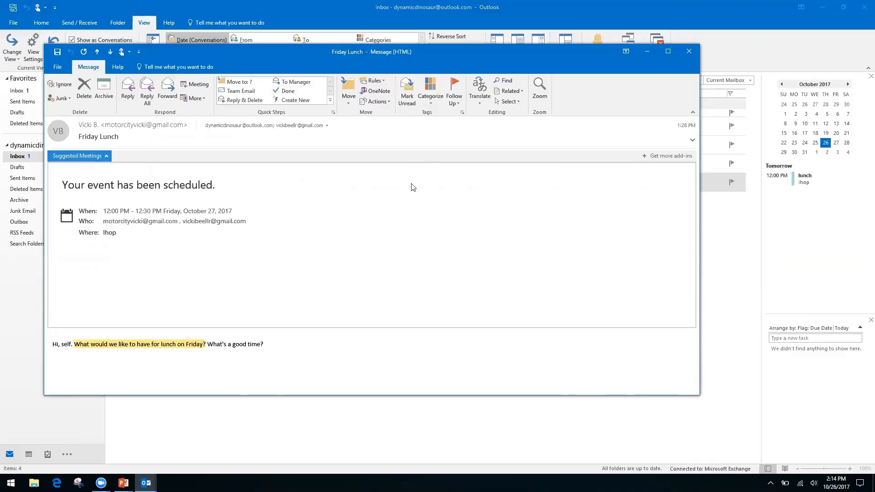
click(689, 51)
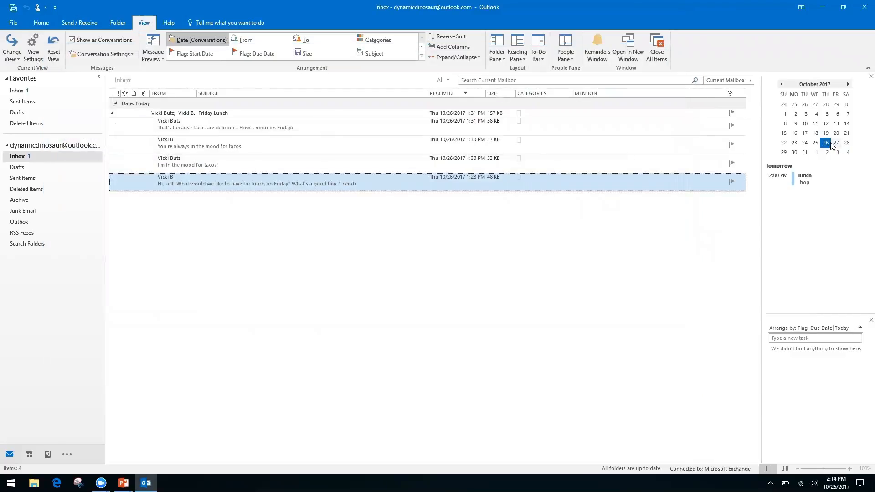
Open October 27 from the To-Do bar calendar to show October 2017 with the Ihop lunch.
click(837, 142)
click(836, 142)
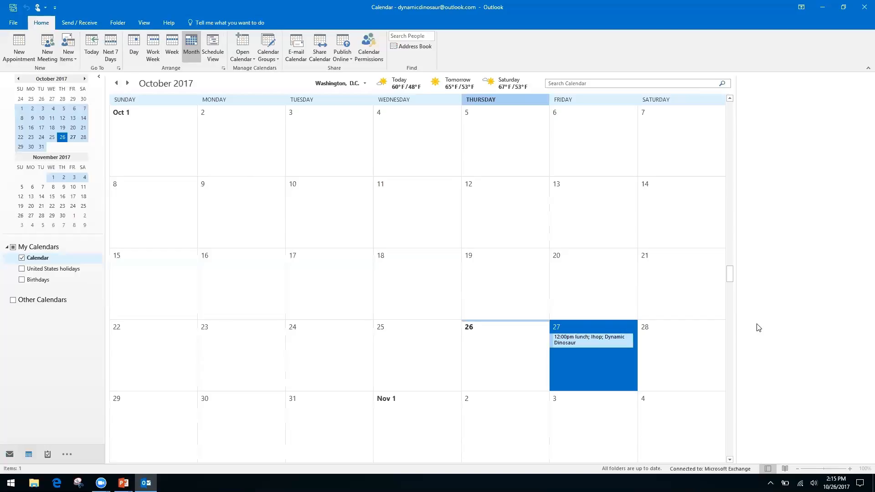
Switch from Outlook to the Productivity & Calendars slide with Alt+Tab.
key(alt+Tab)
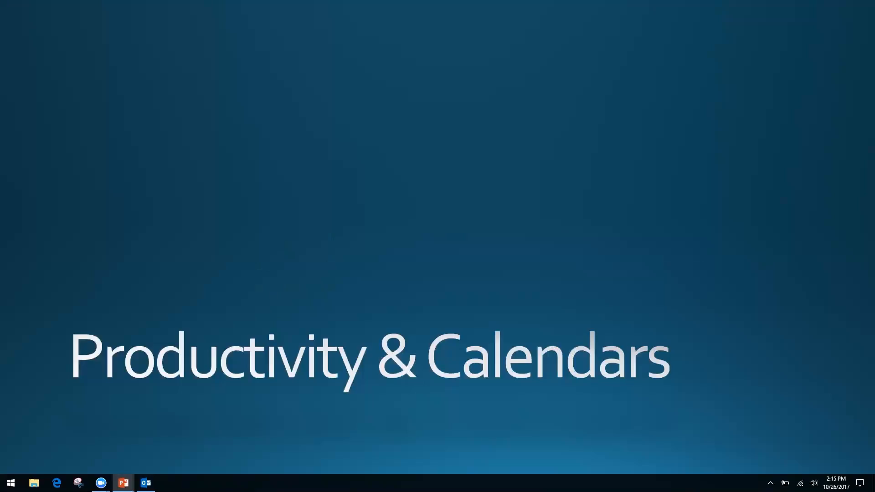
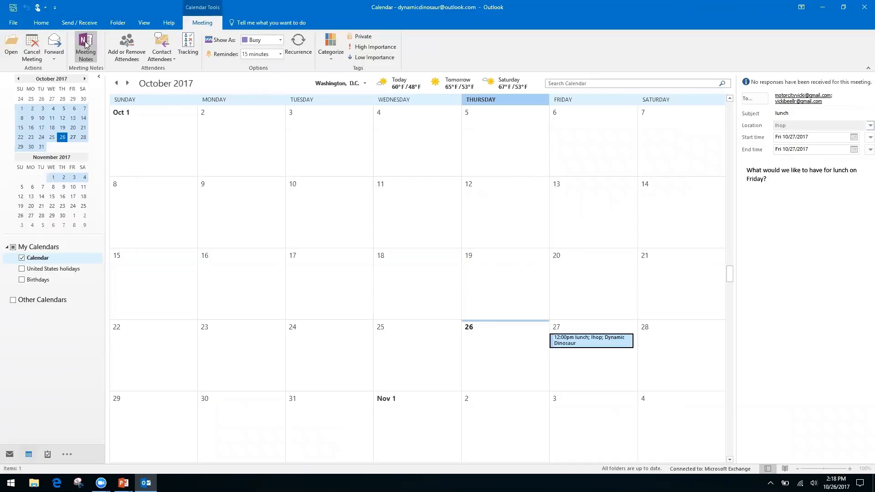
Take your own notes on the lunch meeting, filed in the Quick Notes section of Quick Notes.
click(84, 44)
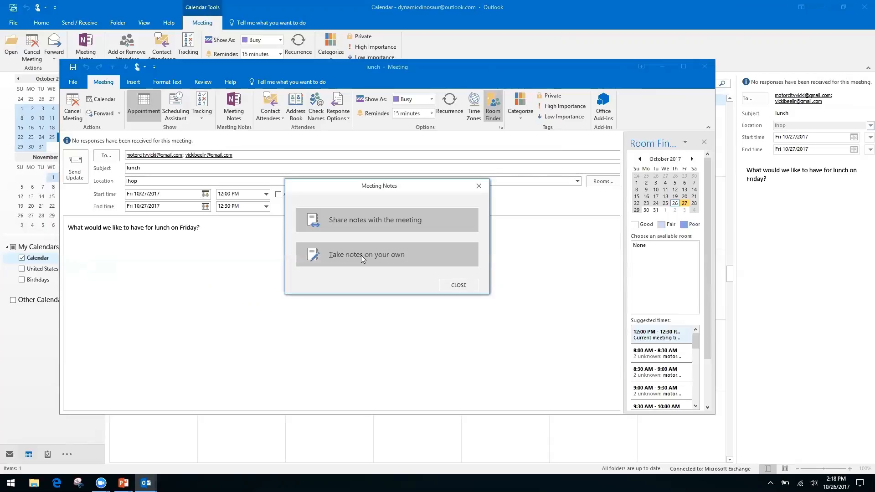
click(361, 255)
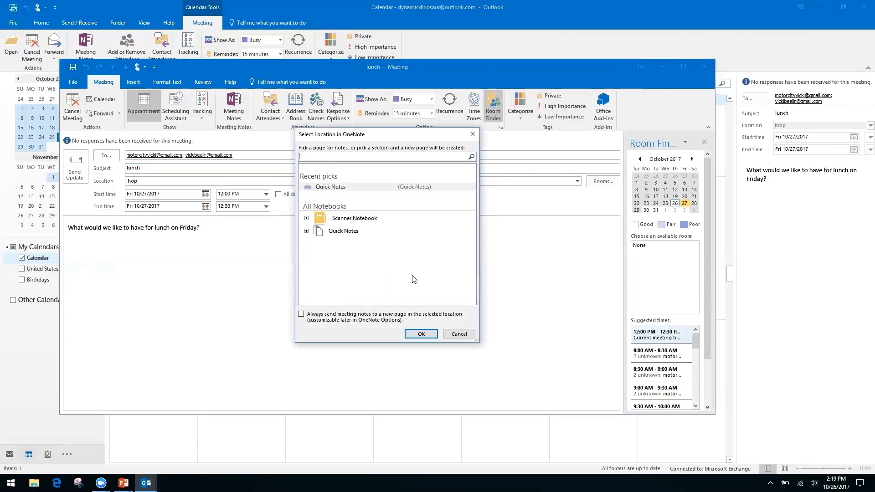
click(344, 231)
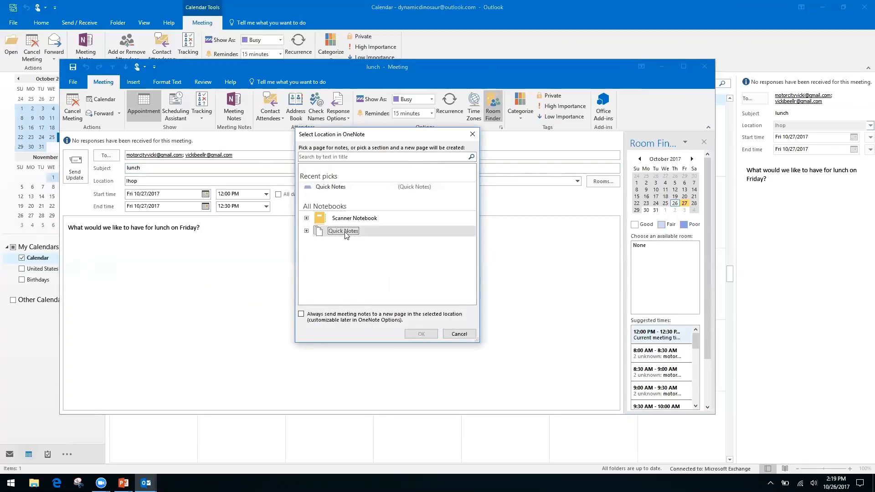
click(307, 231)
click(351, 241)
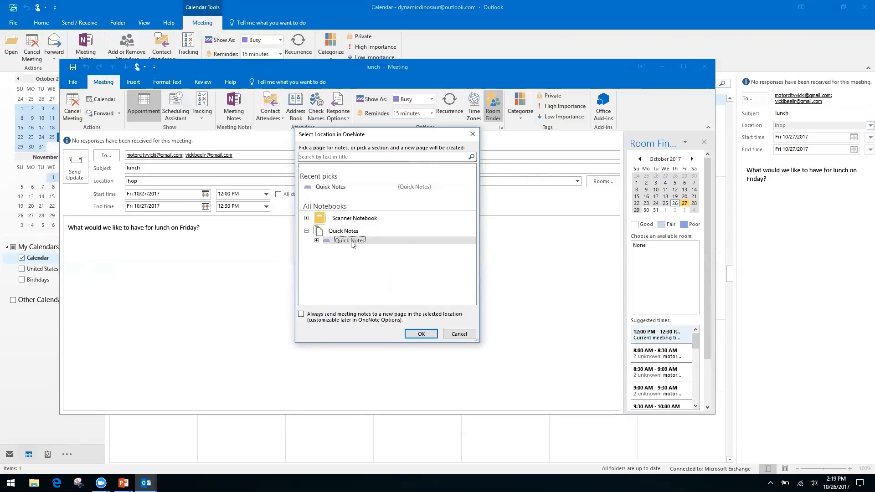
click(420, 336)
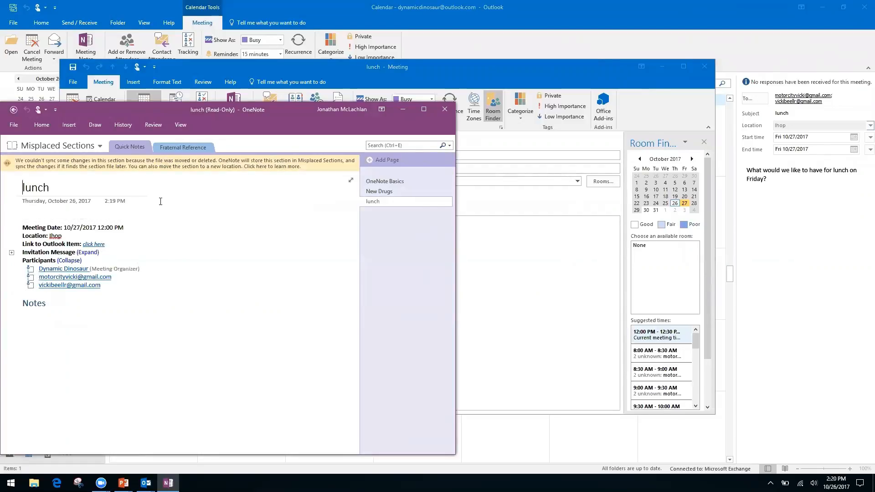
Try editing the read-only lunch notes page, then go back to the empty Quick Notes section.
click(43, 213)
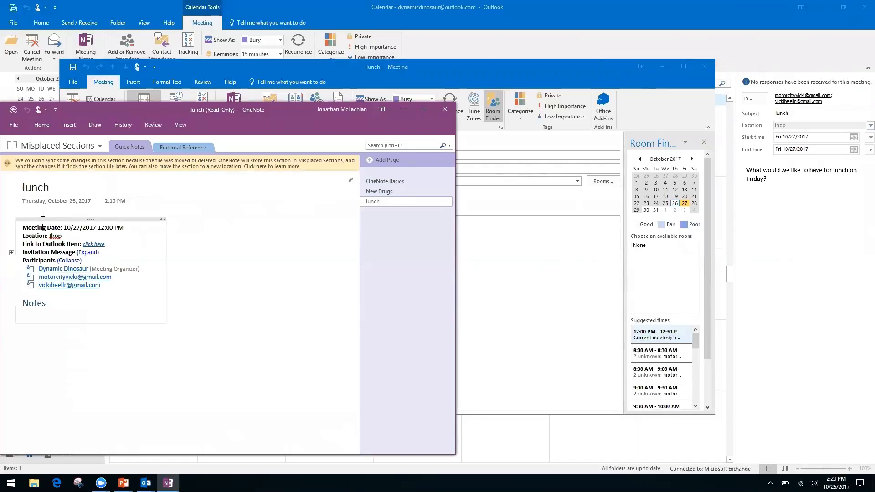
click(67, 350)
right_click(62, 303)
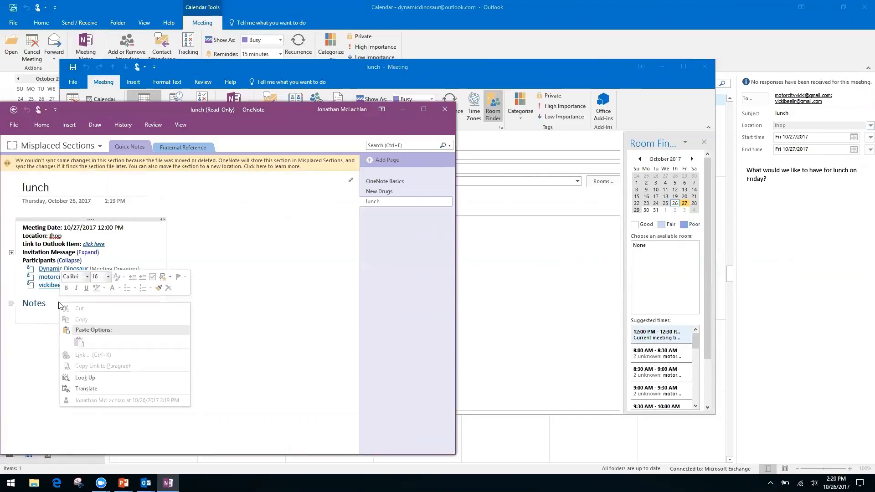
click(249, 322)
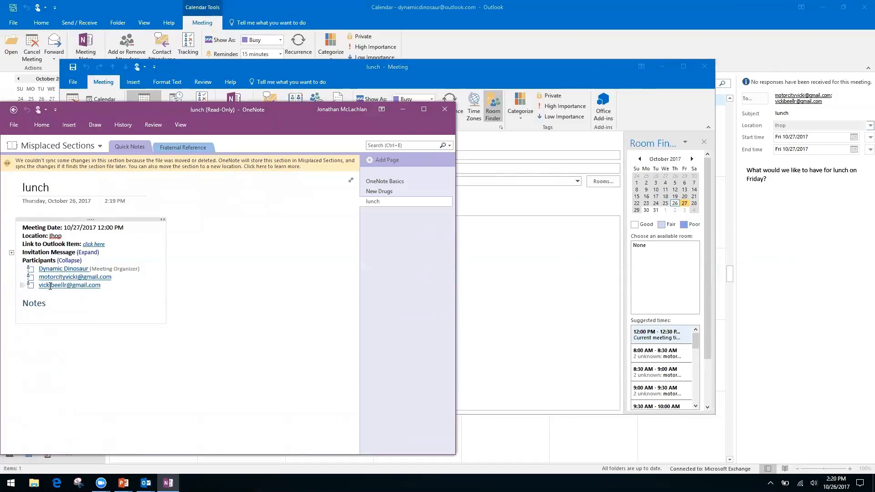
click(92, 293)
click(92, 368)
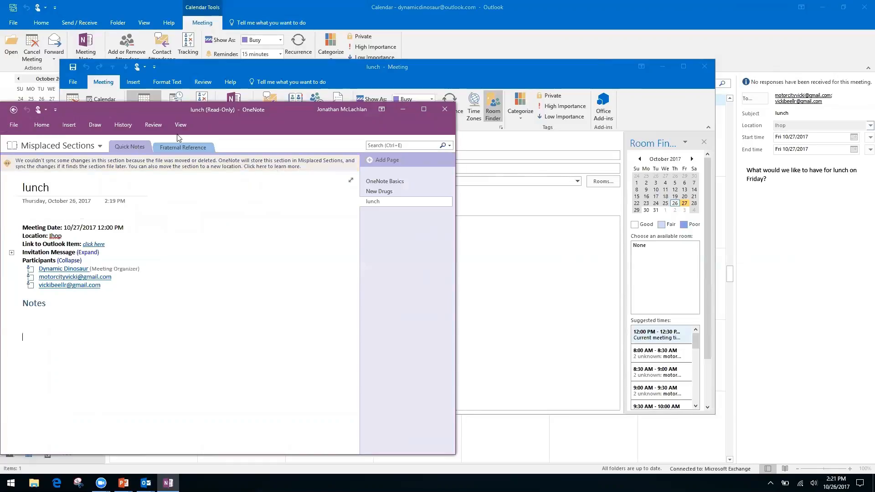
click(14, 110)
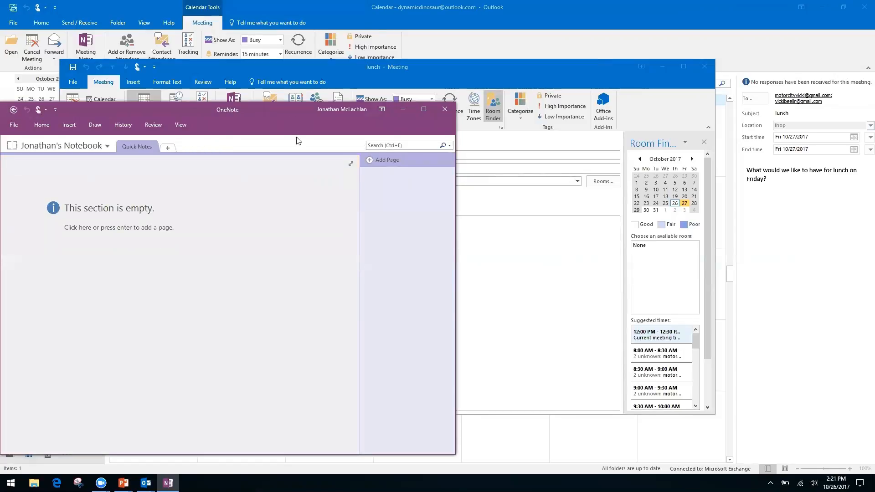
Close OneNote and the meeting, then reopen the lunch meeting to take notes on your own.
click(446, 107)
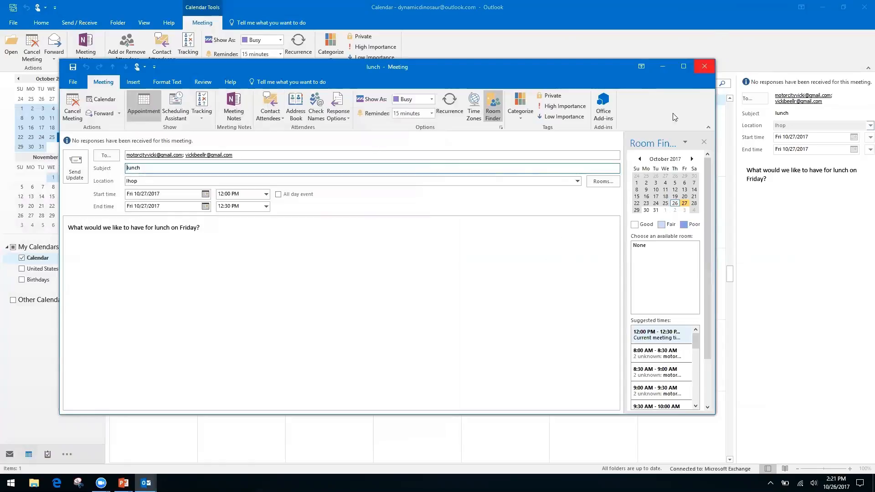
click(706, 67)
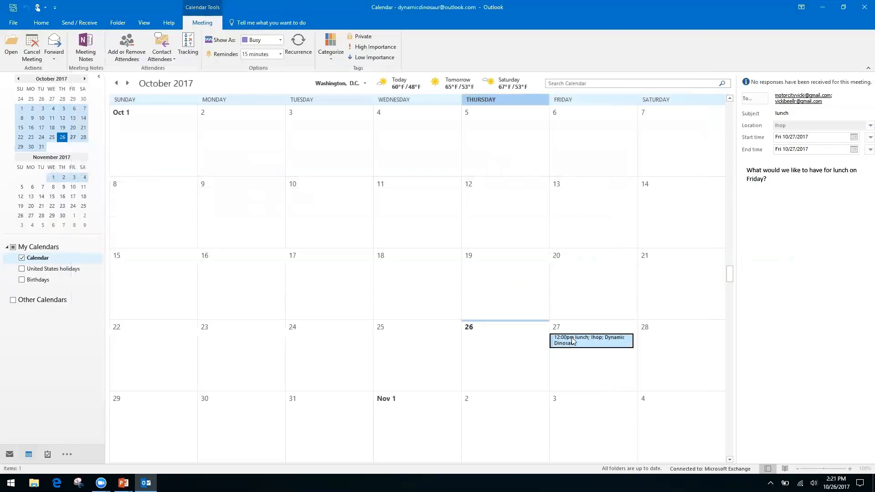
double_click(570, 338)
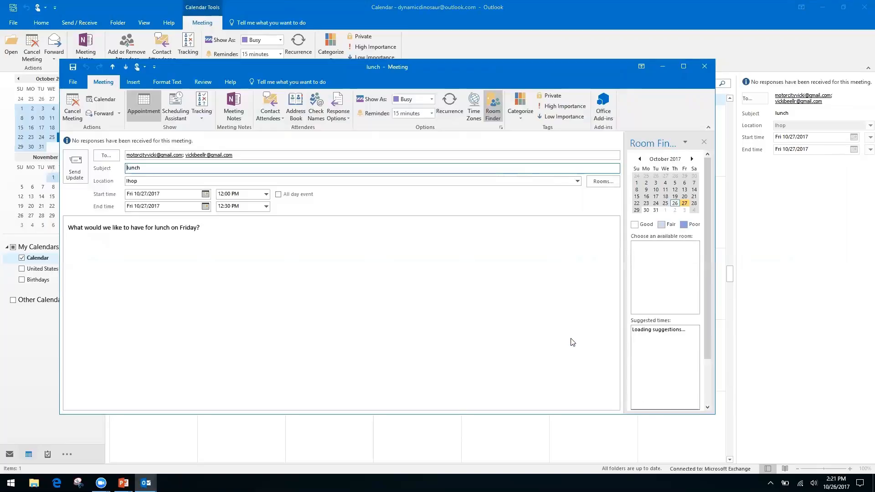
click(234, 105)
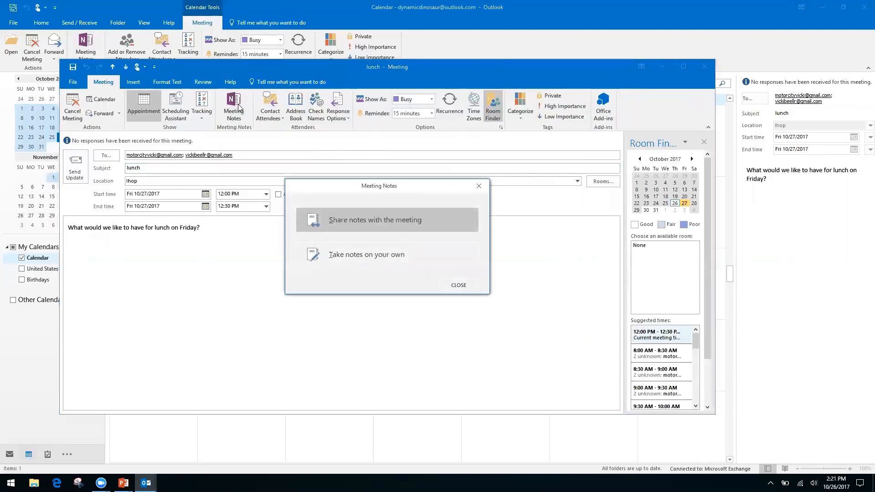
click(394, 258)
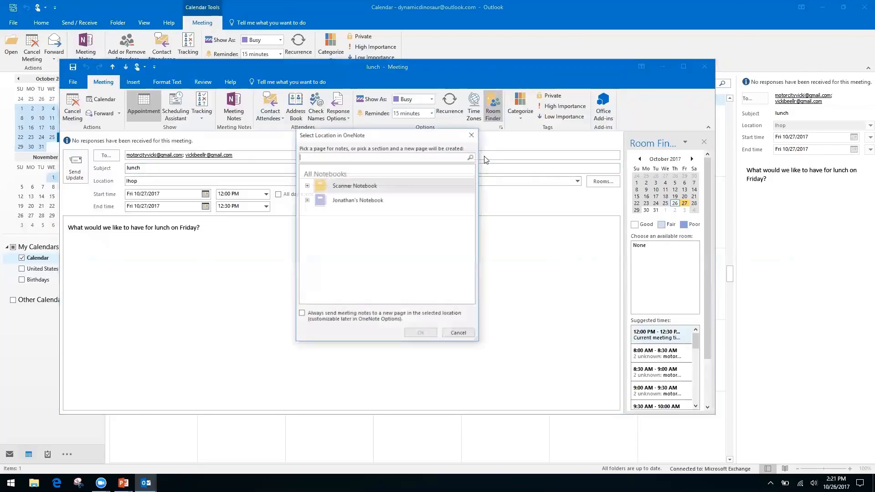
File the lunch notes in the Quick Notes section, then close OneNote and the meeting.
click(306, 185)
click(306, 186)
click(306, 200)
click(349, 212)
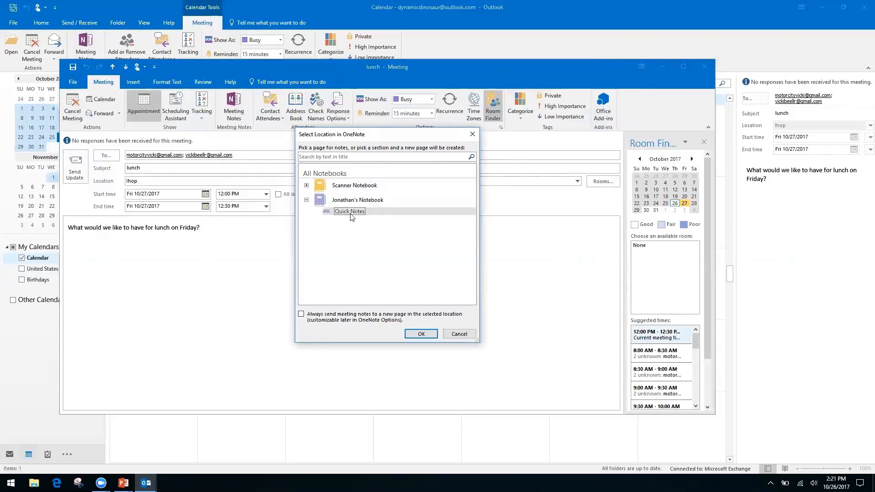
click(421, 333)
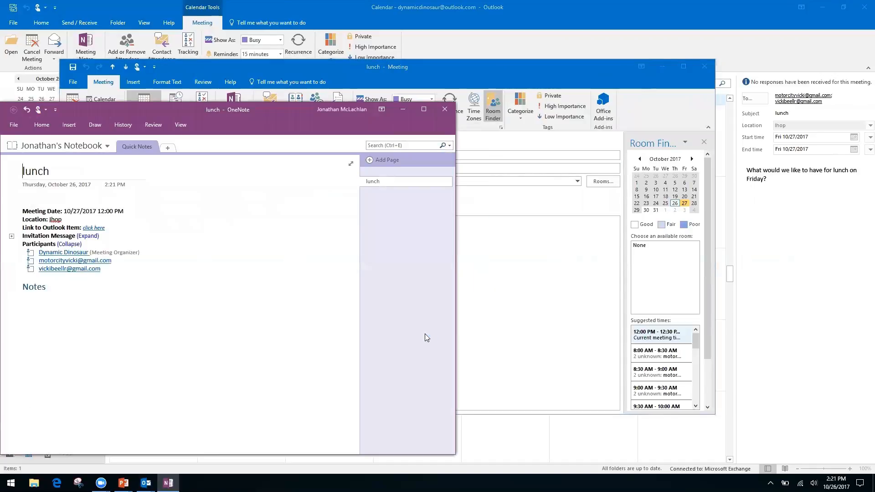
click(446, 111)
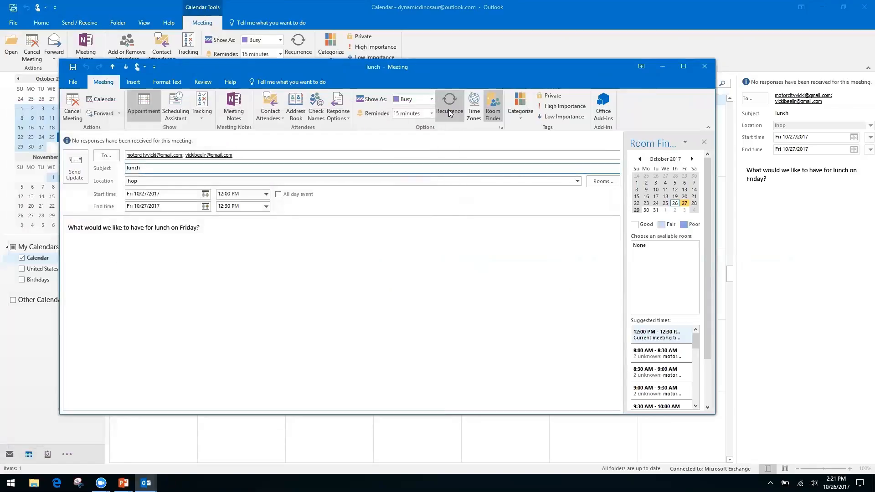
click(705, 66)
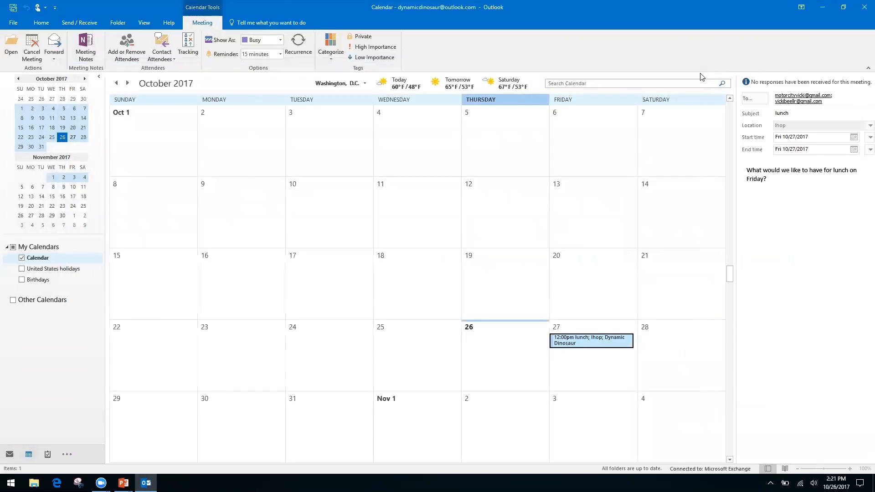
Advance the slideshow to the Quicksteps, Rules, and Search Folders slide and return to Outlook.
key(alt+Tab)
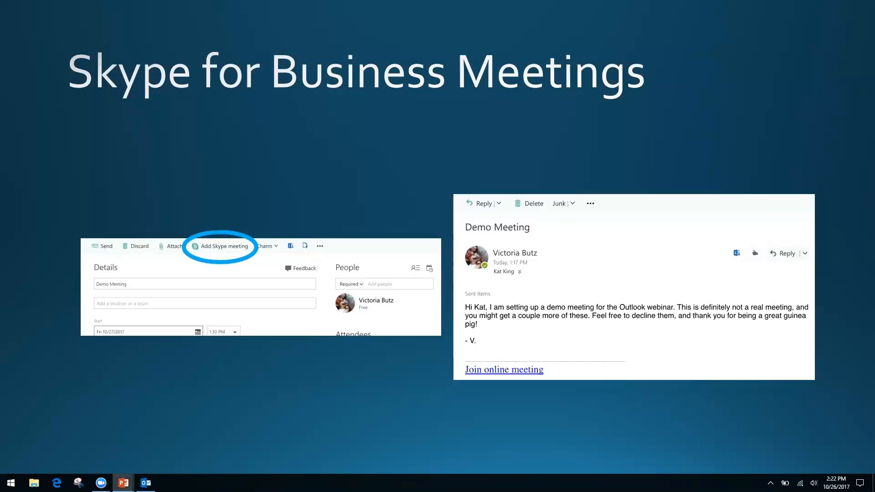
key(Right)
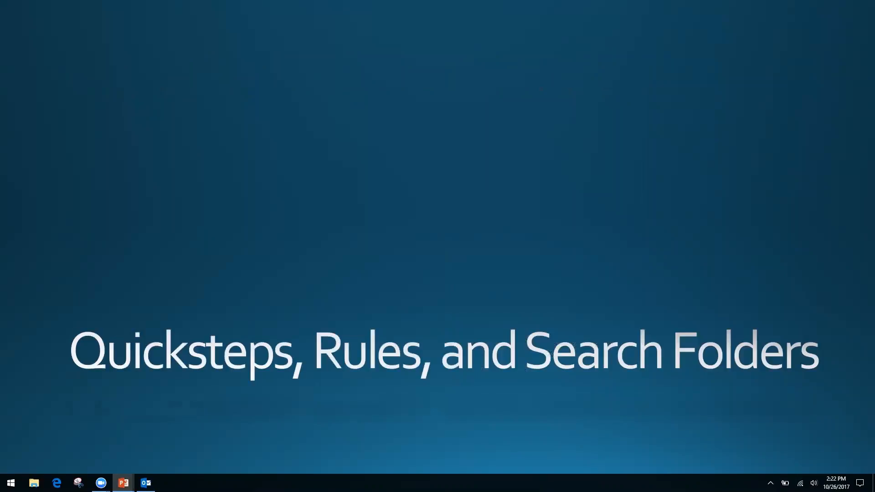
key(alt+Tab)
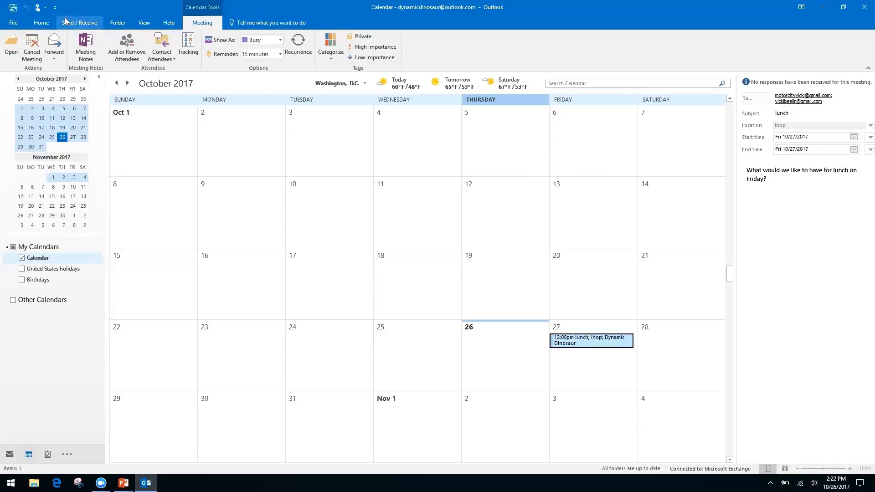
Show the calendar's Home tab commands, opening and dismissing the ribbon customization menu.
click(41, 23)
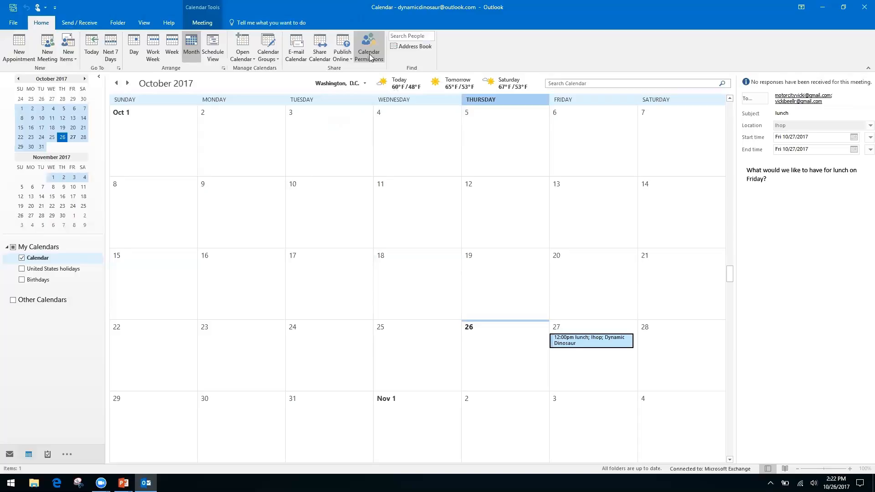
right_click(313, 55)
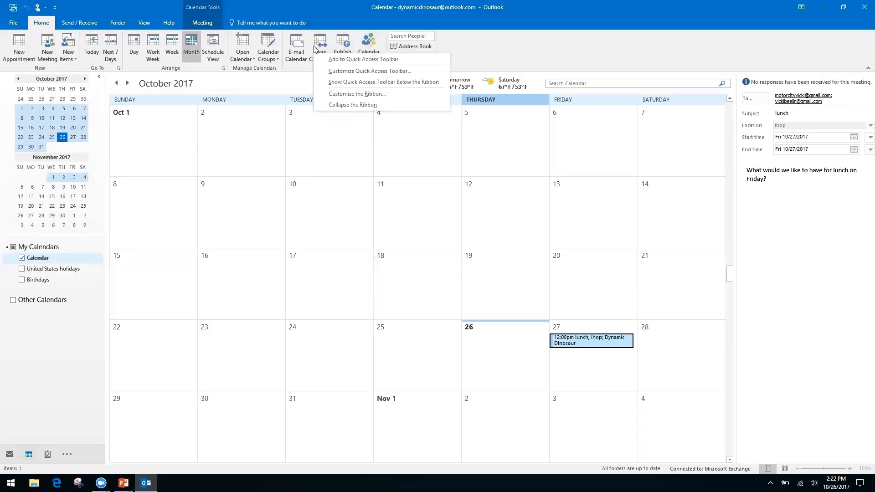
click(321, 42)
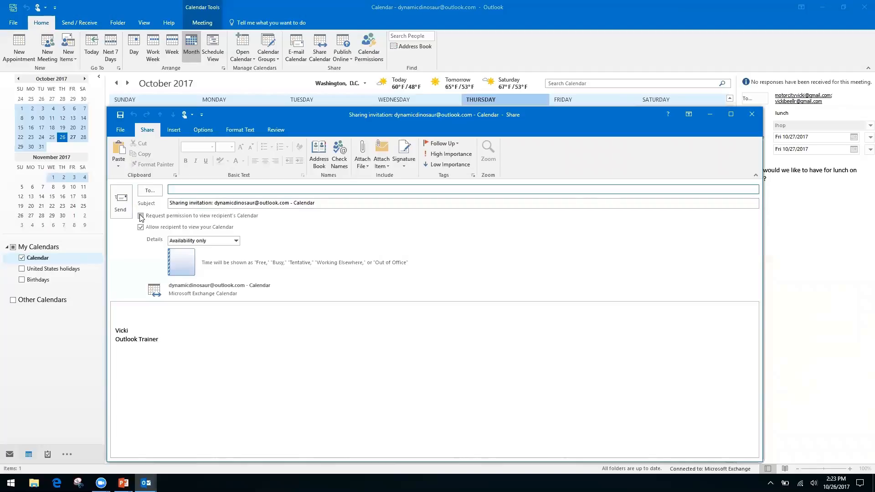
Toggle the sharing invitation's Request permission option and click into the subject and body.
click(141, 216)
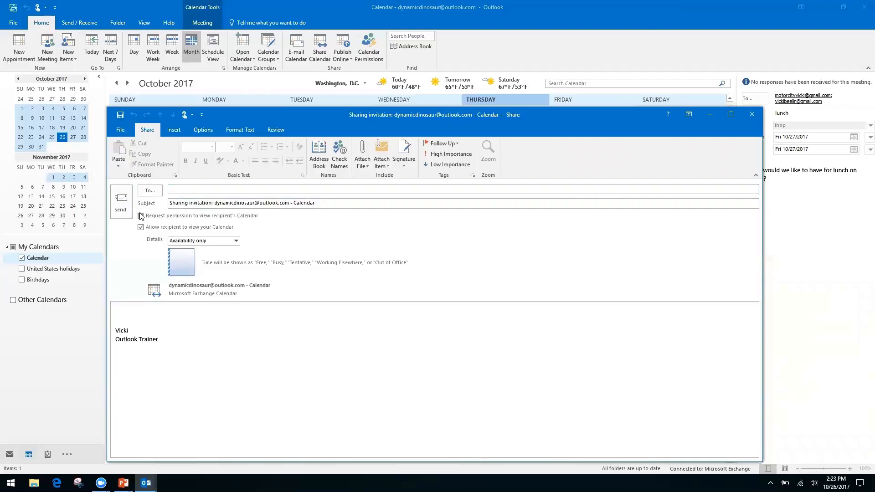
click(141, 216)
click(179, 203)
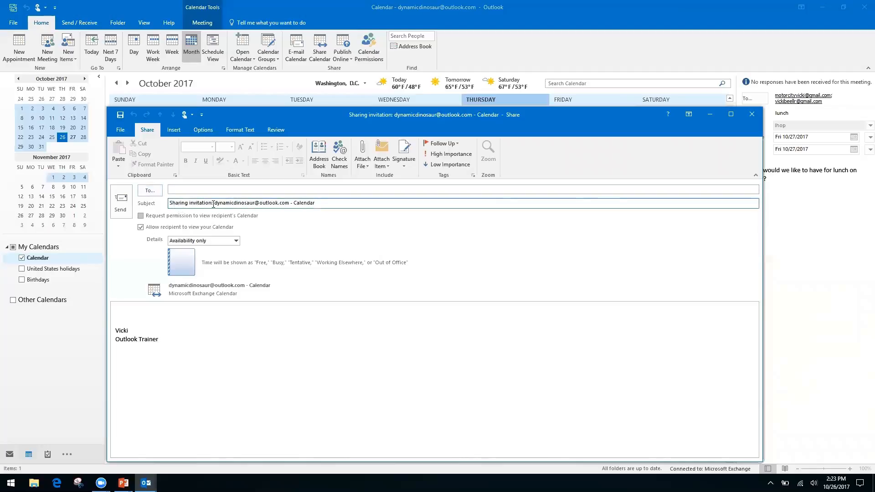
click(141, 217)
click(213, 203)
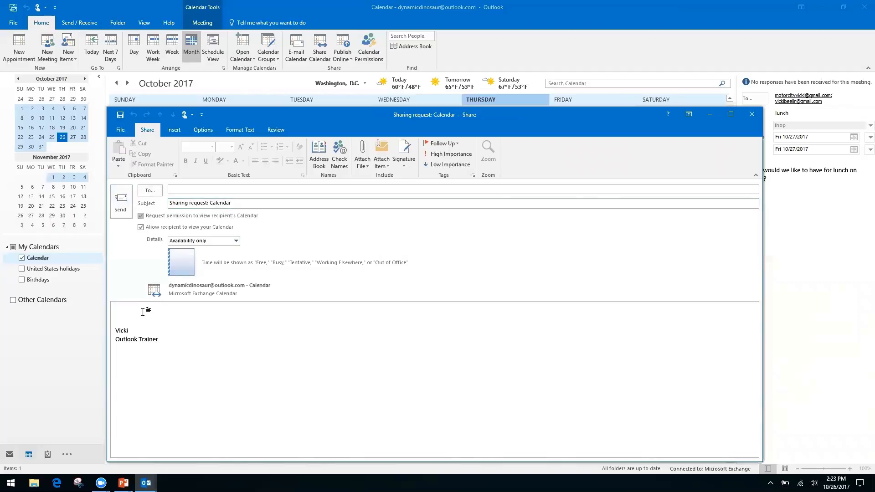
click(127, 311)
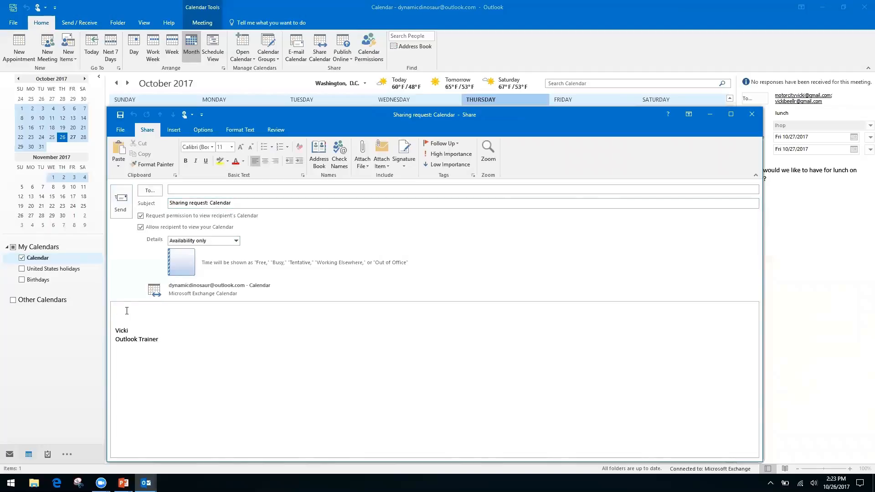
Keep Availability only details with Request permission on, then discard the invitation unsent.
click(236, 240)
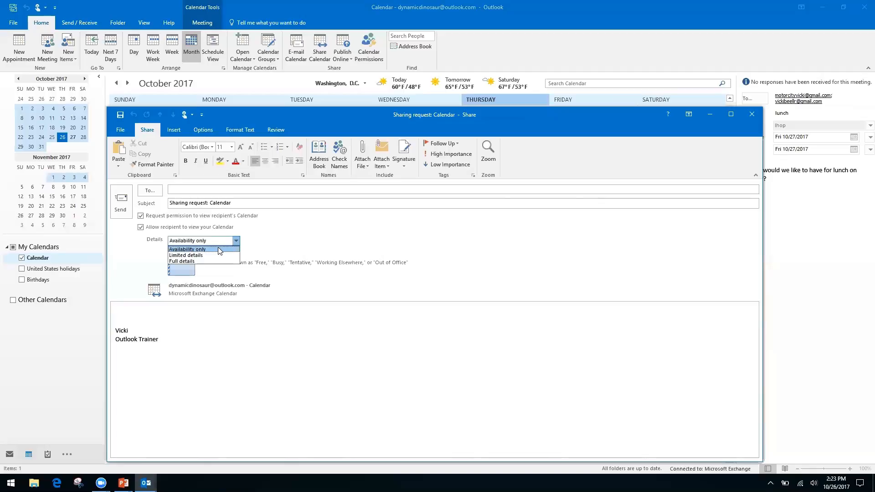
click(277, 234)
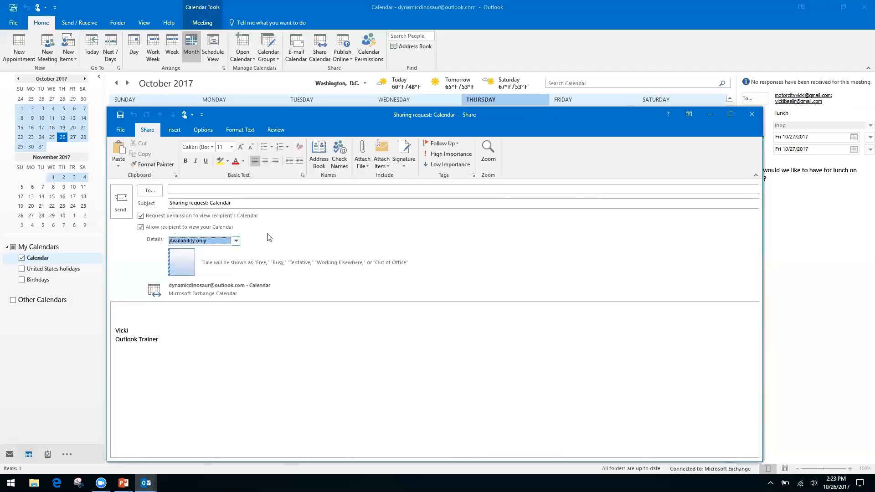
click(141, 216)
click(751, 115)
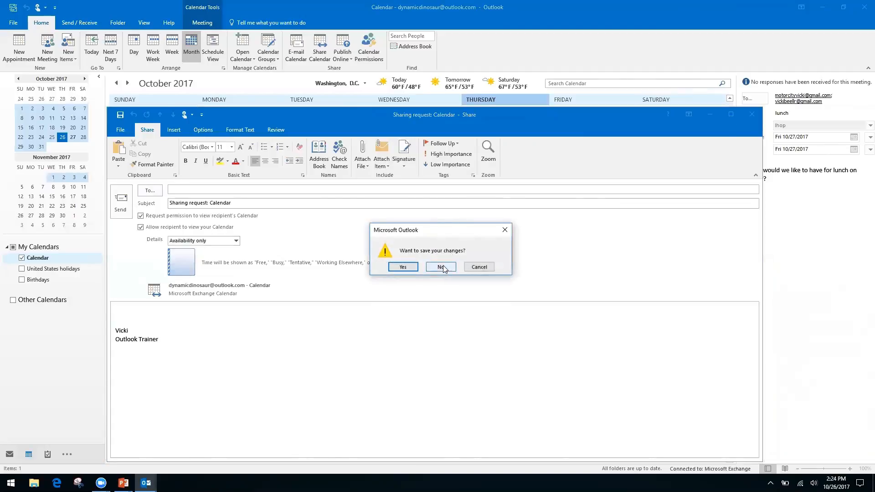
click(442, 267)
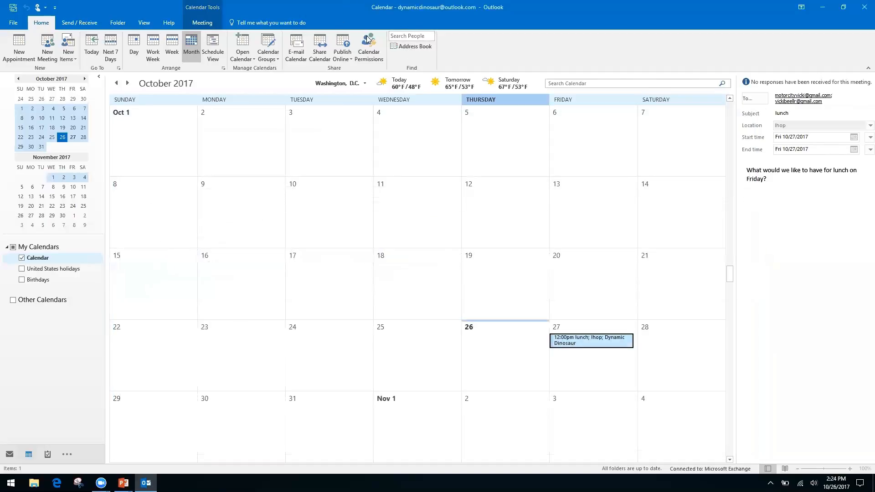
click(369, 41)
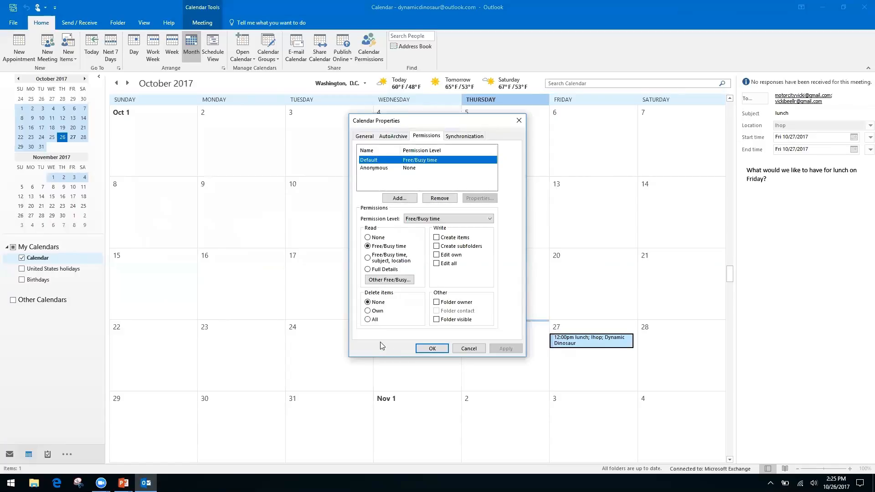
click(519, 120)
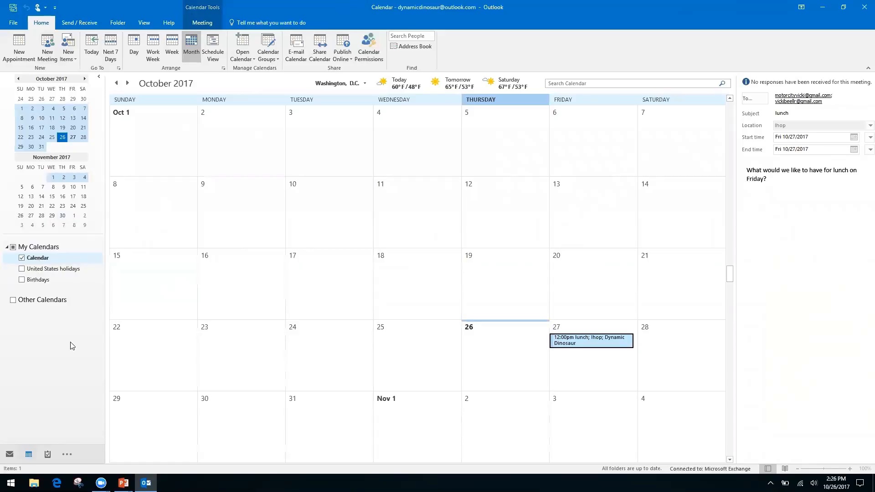
key(alt+Tab)
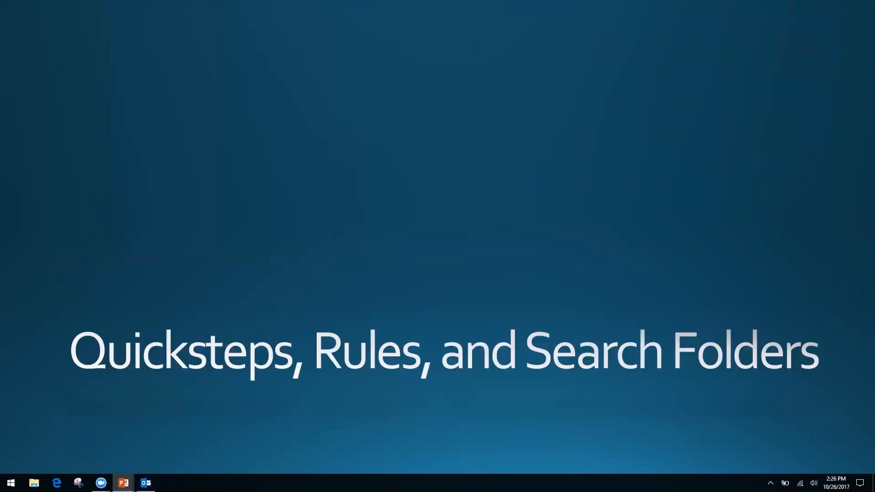
key(alt+Tab)
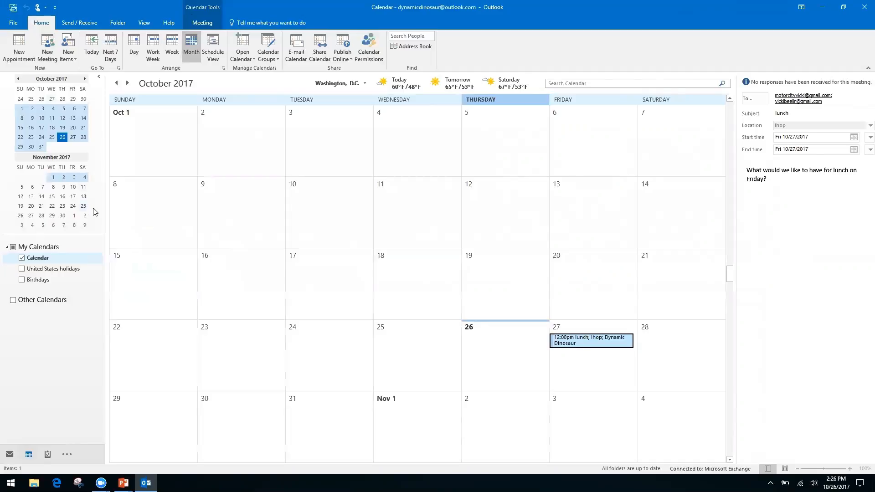
Switch from the calendar to the Inbox with Ctrl+1.
key(ctrl+1)
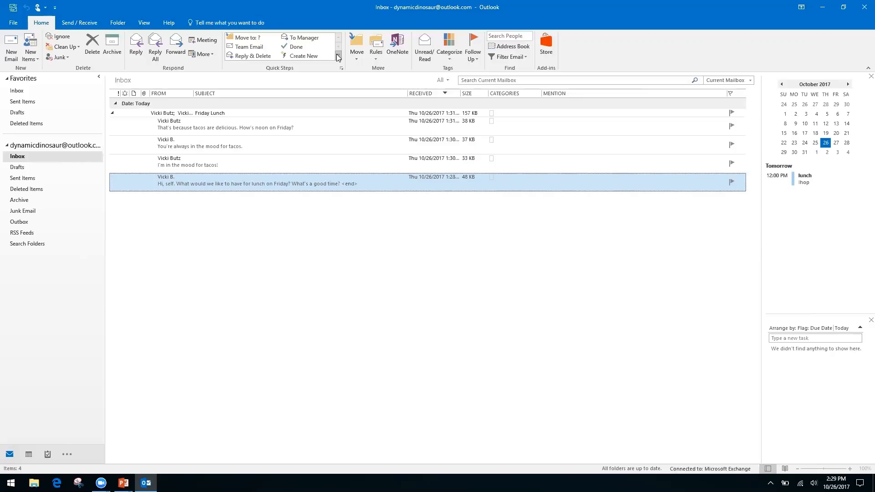
Start a new Custom Quick Step from the Quick Steps gallery's New Quick Step menu.
click(338, 56)
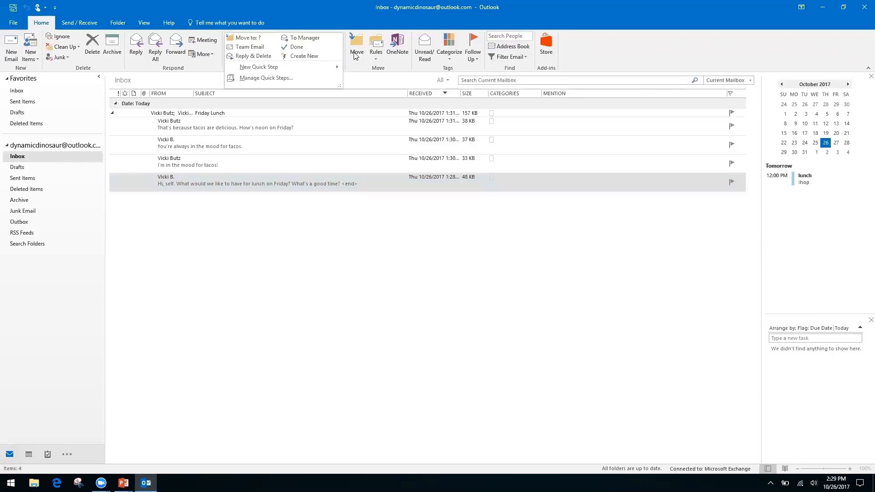
click(354, 58)
click(323, 15)
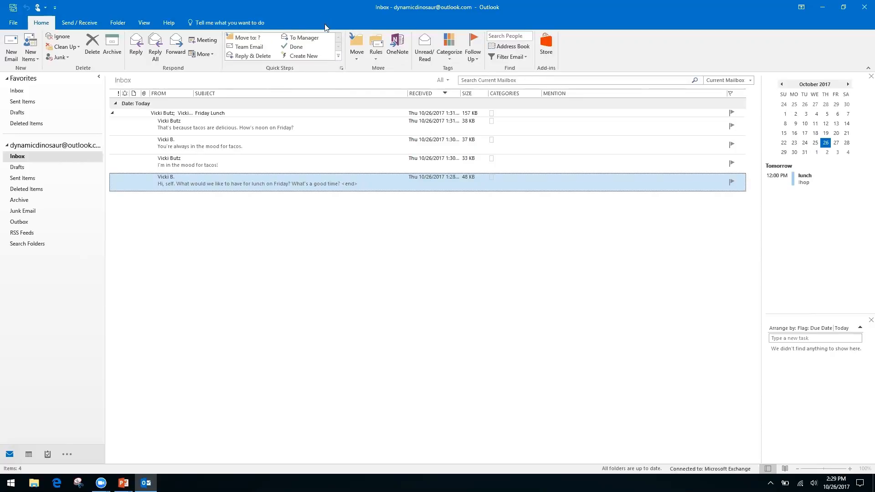
click(339, 57)
mouse_move(255, 71)
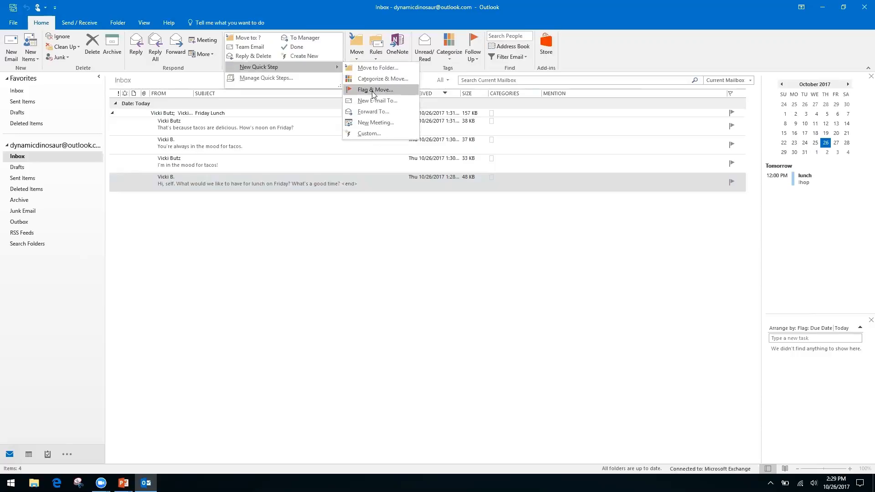
click(369, 133)
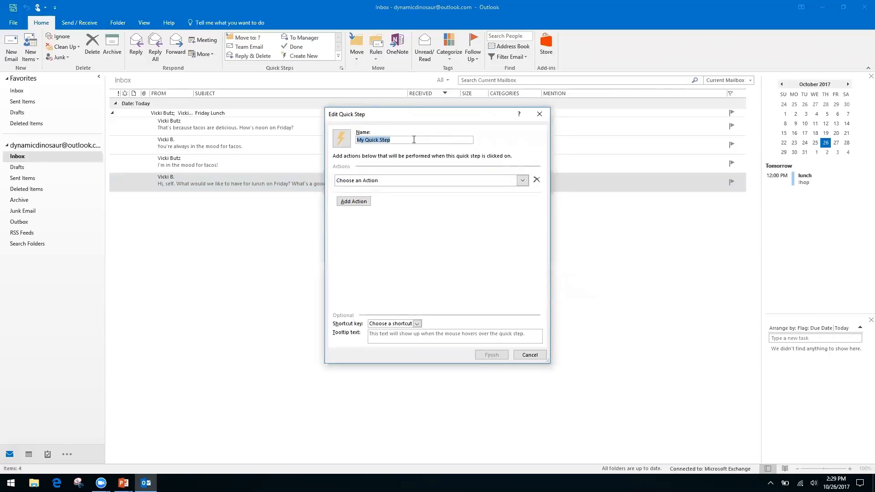
Name the Quick Step 'Request' and give it a Reply action with its options shown.
text(Request)
click(521, 181)
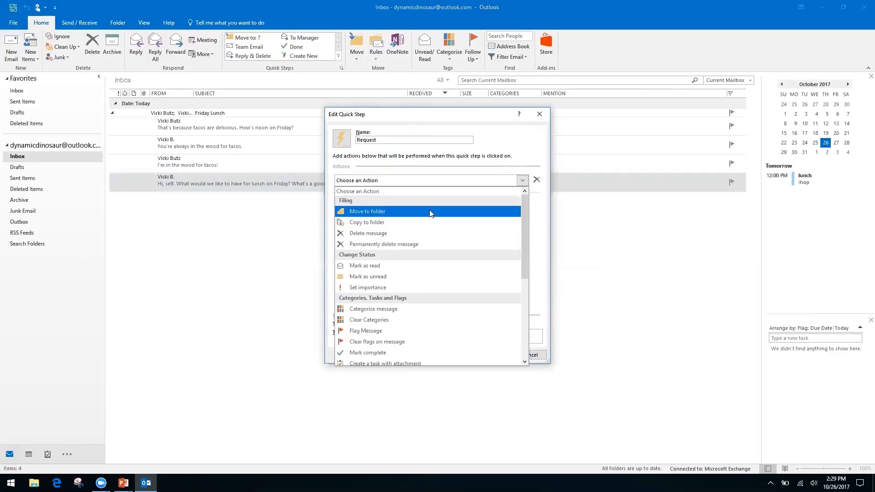
drag(523, 227, 523, 315)
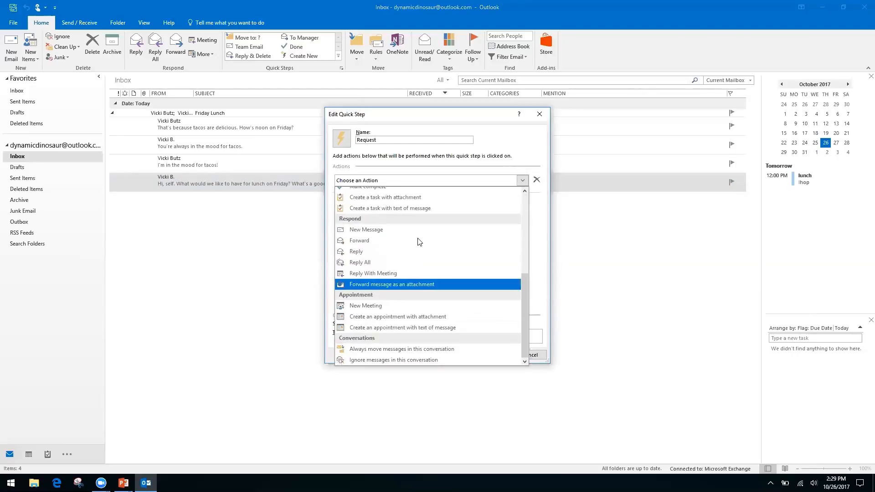
click(358, 252)
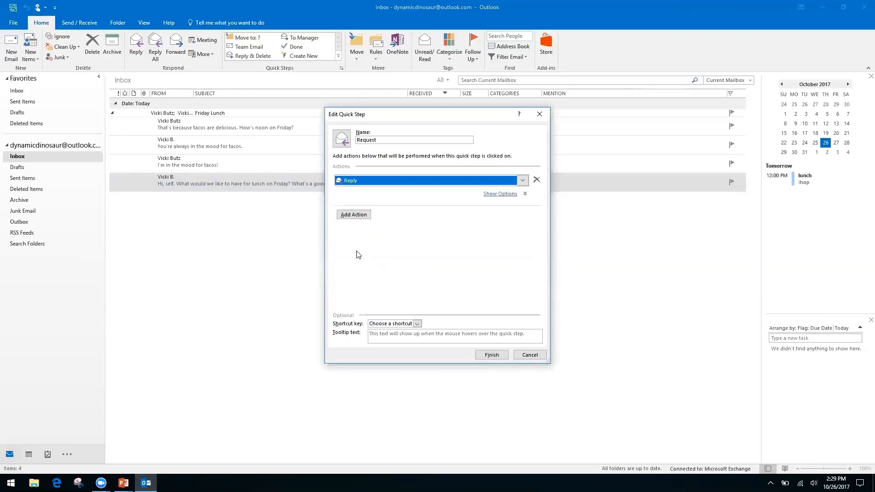
click(354, 215)
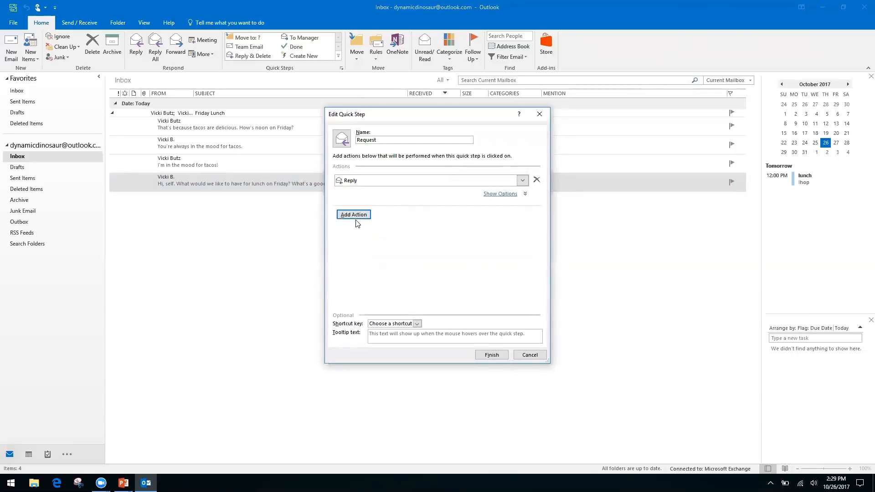
click(504, 195)
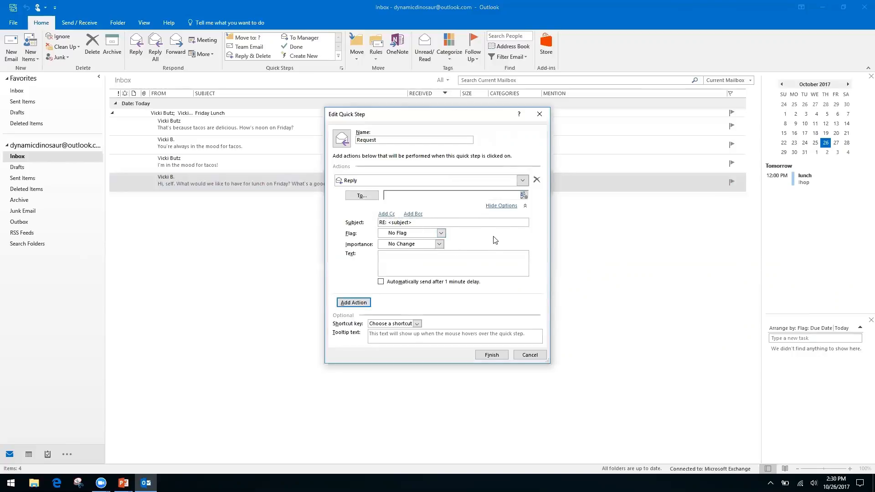
Enter reply text thanking the sender and saying the request is being processed.
right_click(455, 257)
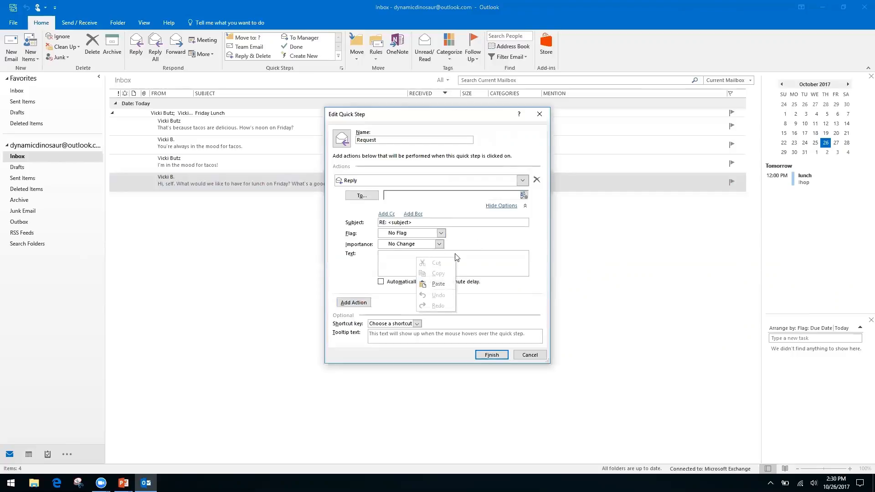
right_click(389, 259)
click(400, 253)
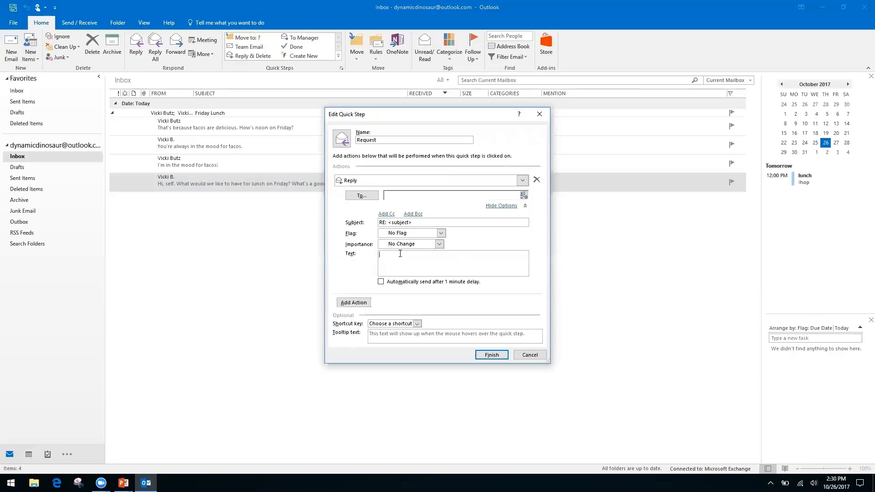
text(Hello, thanksyou for your request. We have receive it, and it is being processed by our team.)
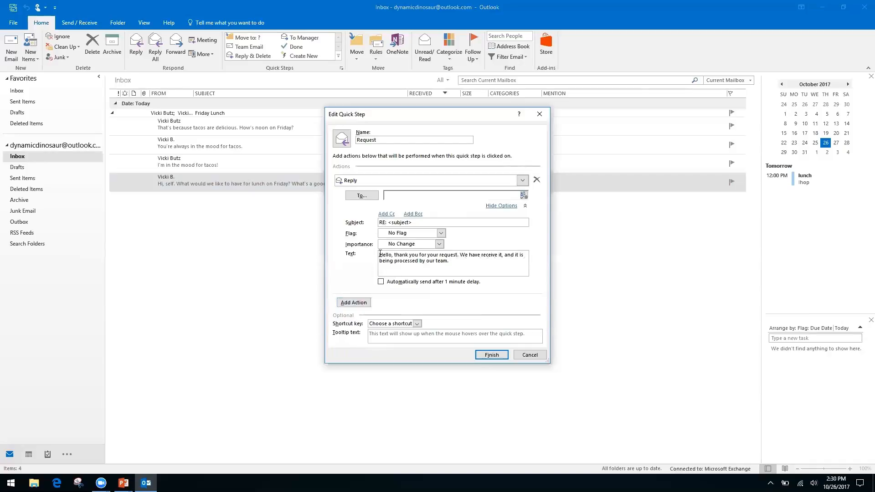
Add an empty Cc line to the Request quick step's Reply action.
click(387, 214)
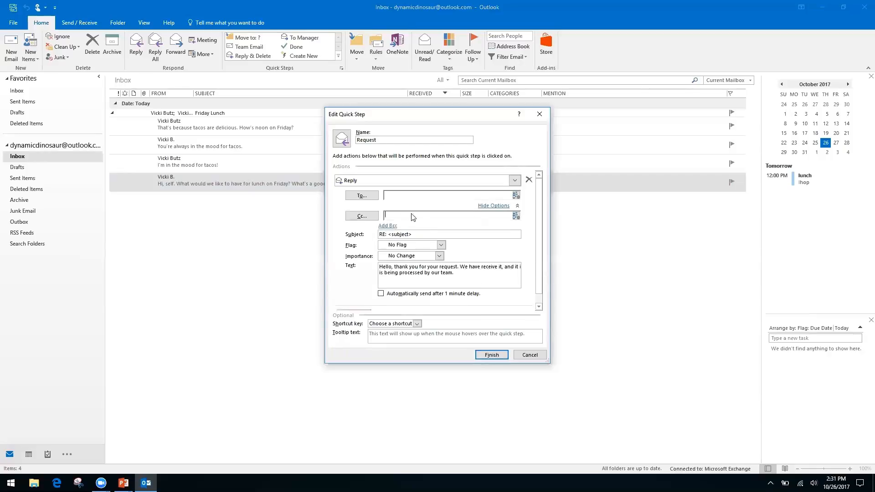
right_click(464, 217)
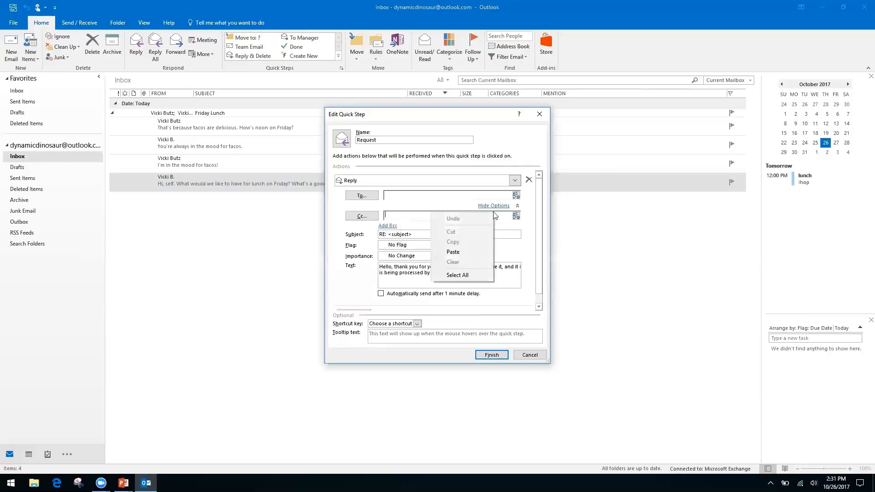
click(339, 244)
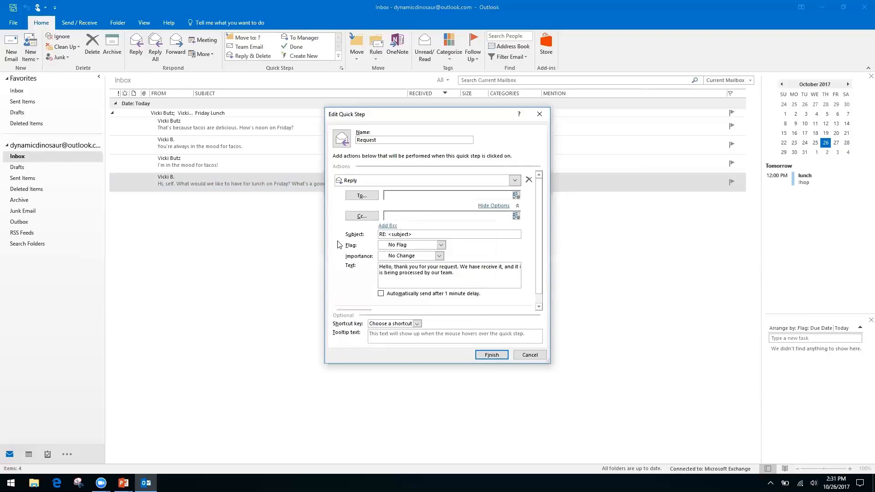
right_click(403, 216)
click(426, 218)
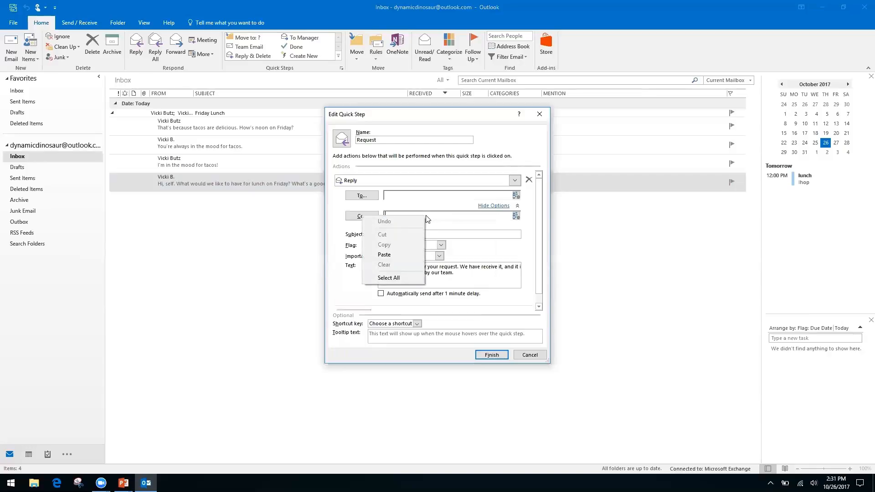
click(346, 262)
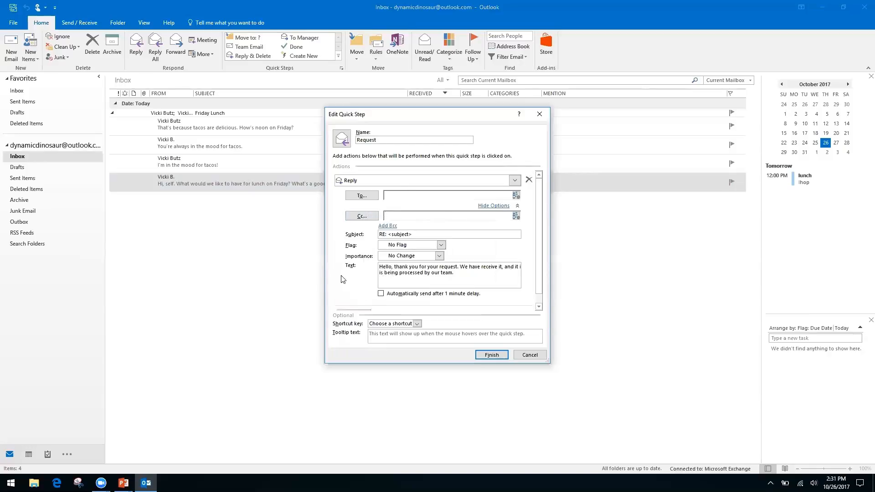
Add a second Forward action to the Request quick step, addressed to the contact's e-mail.
click(496, 207)
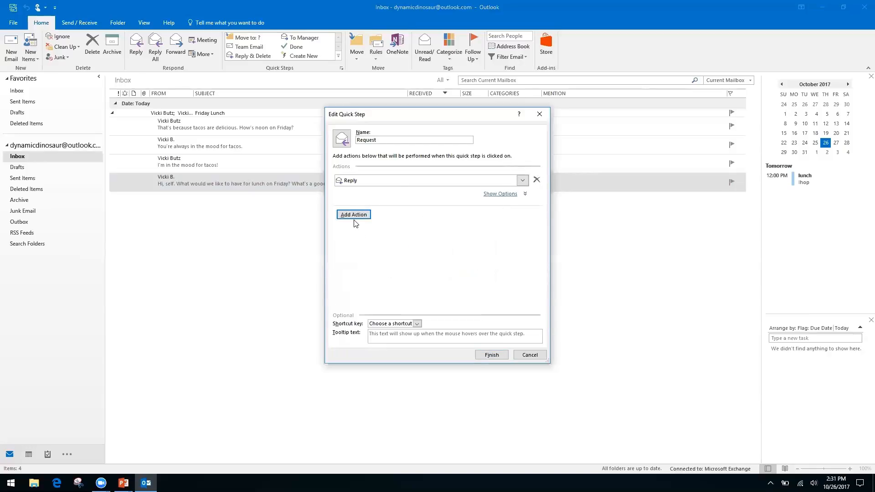
click(365, 214)
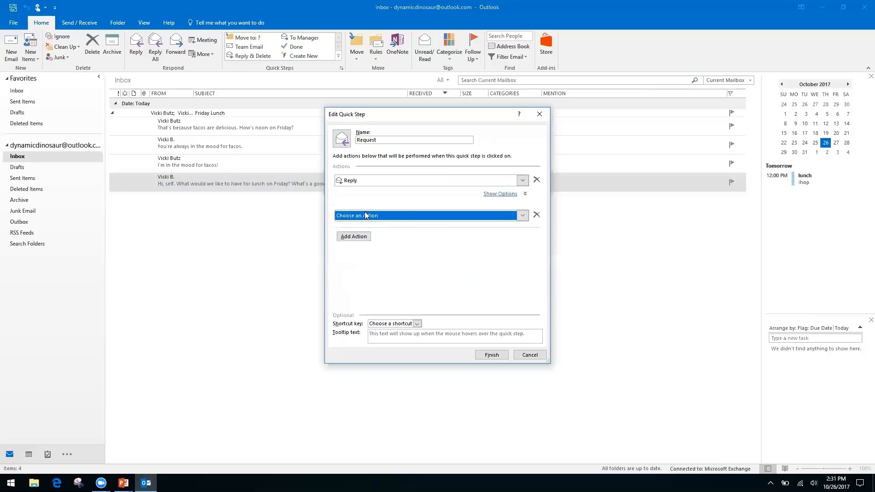
click(524, 216)
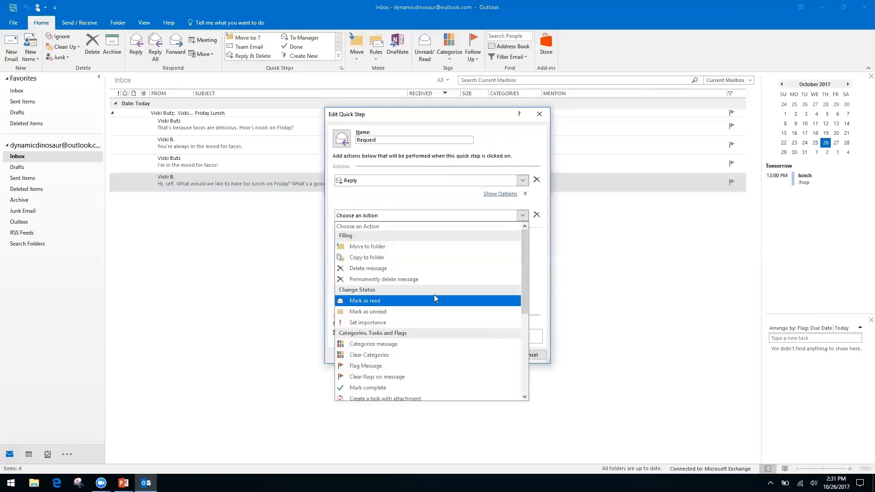
drag(522, 267, 522, 346)
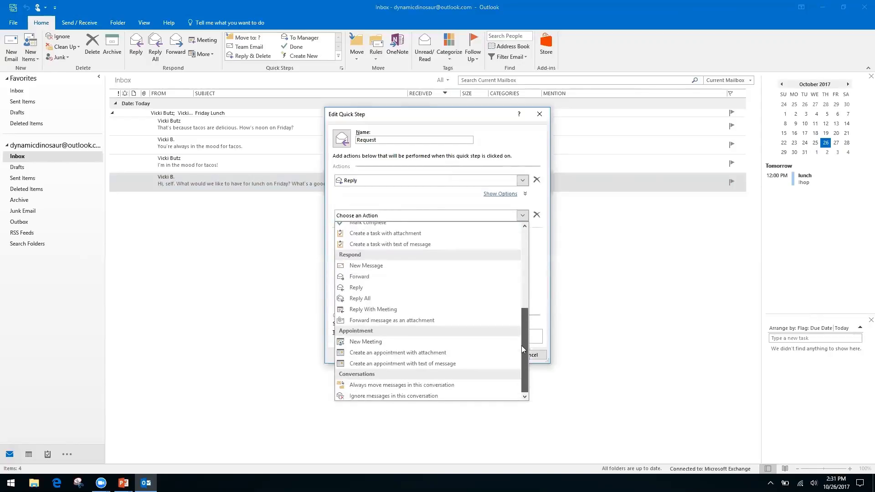
click(369, 276)
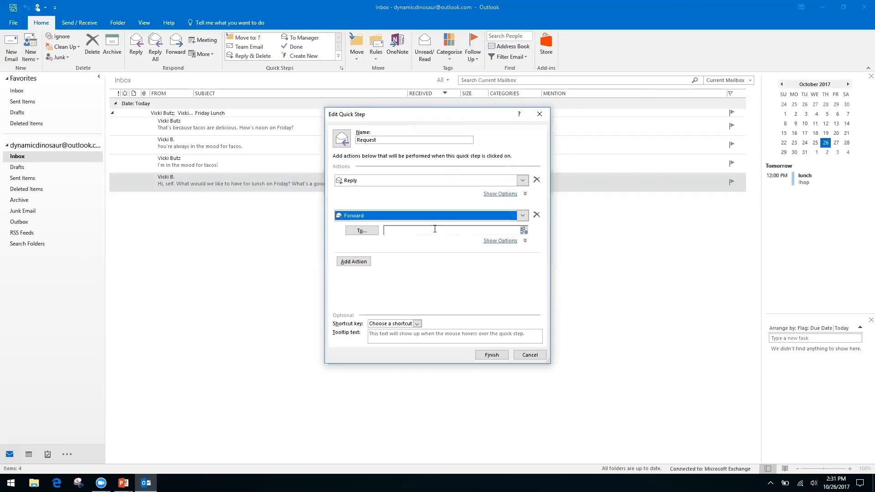
click(435, 230)
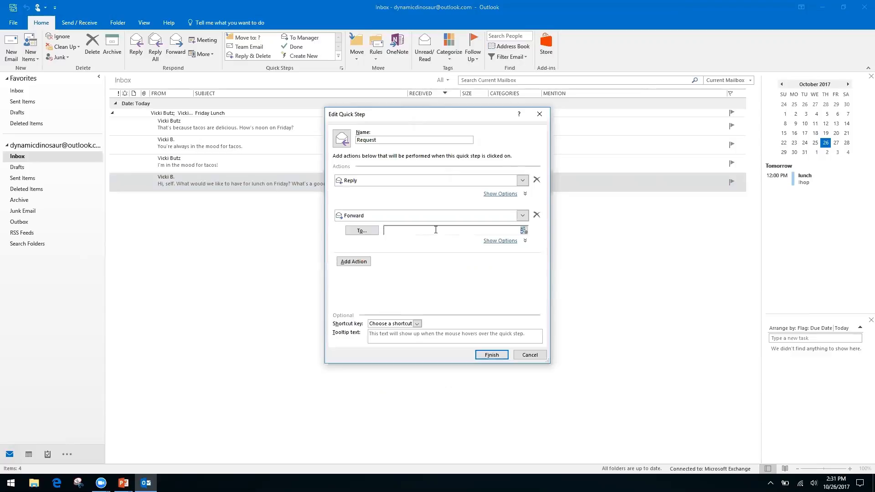
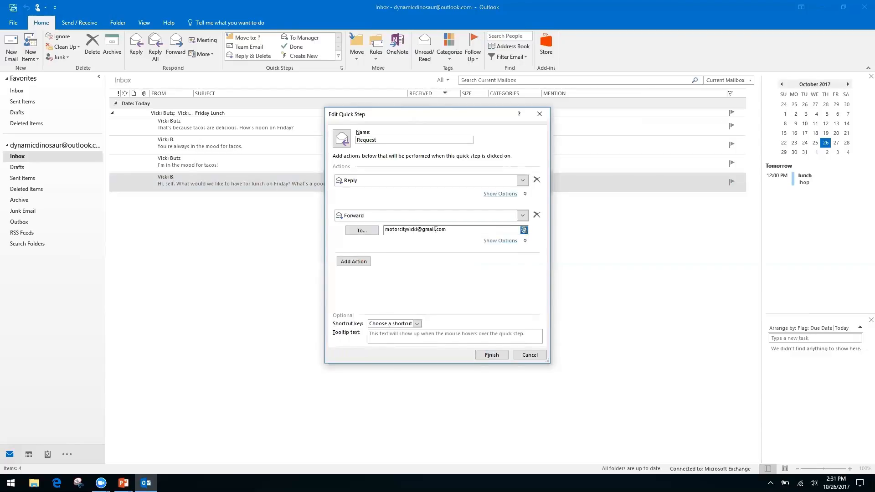
Assign the shortcut CTRL+SHIFT+2 and save the Request quick step.
click(421, 325)
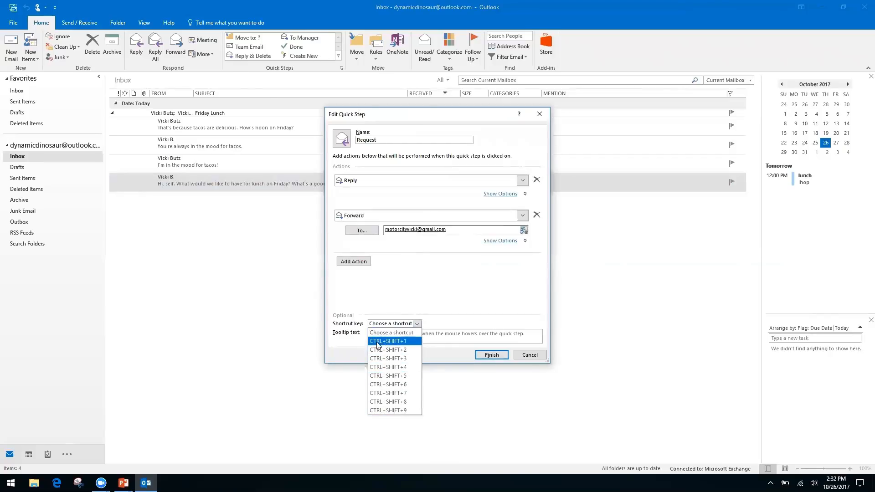
click(400, 350)
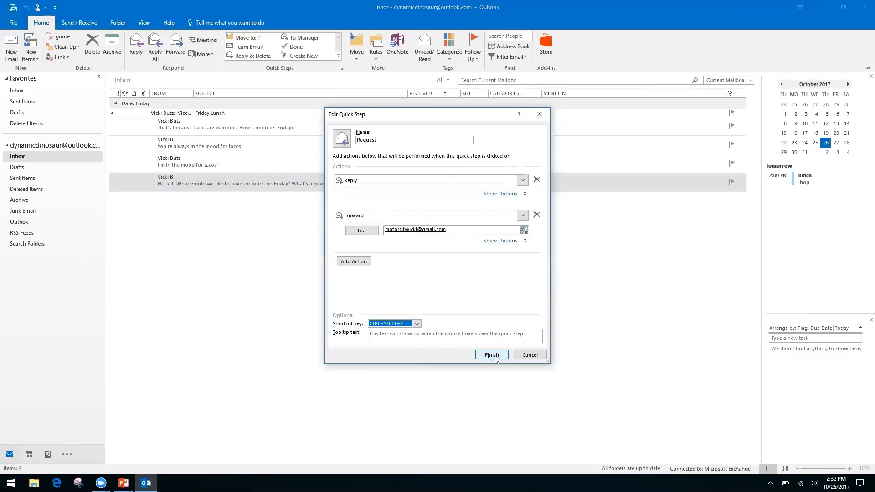
click(493, 356)
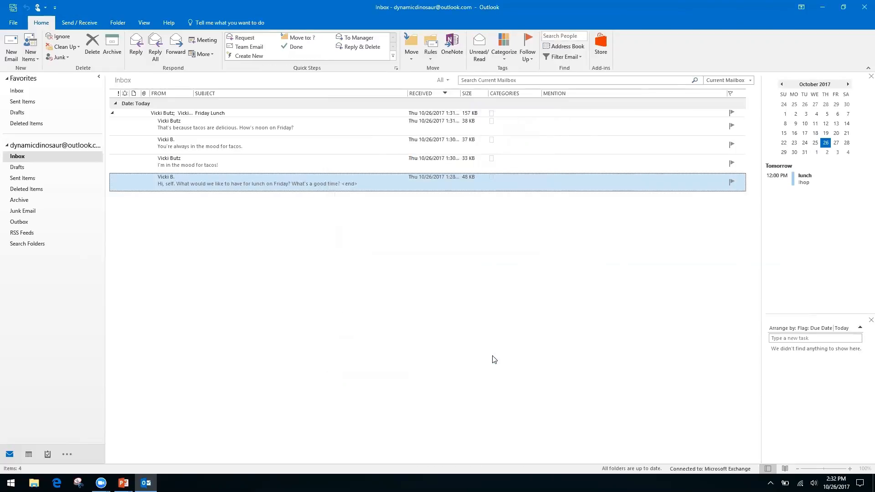
click(237, 161)
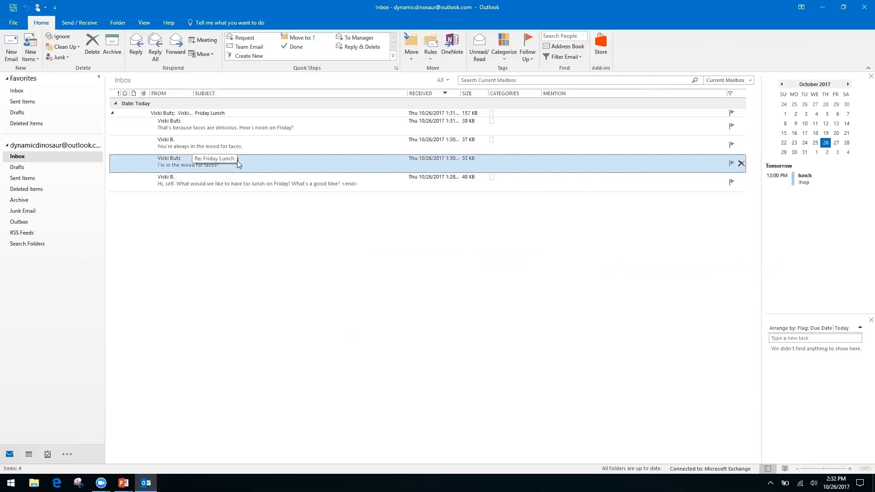
double_click(236, 160)
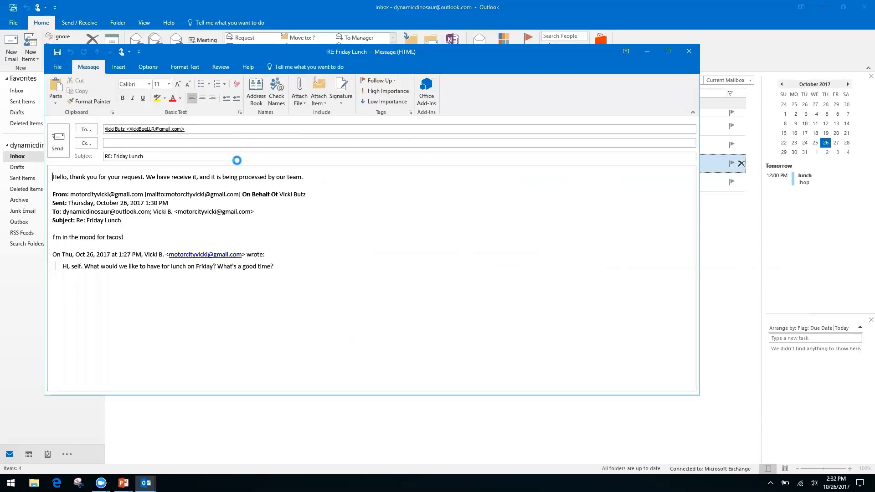
key(ctrl+f)
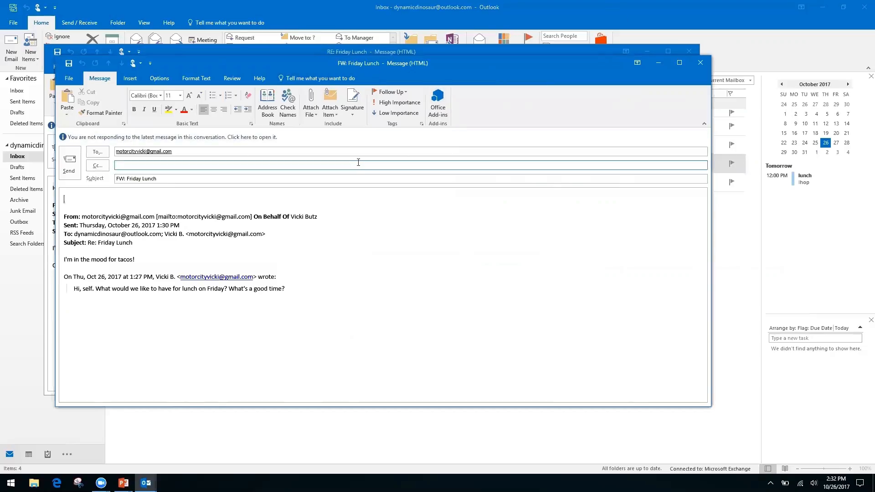
click(699, 65)
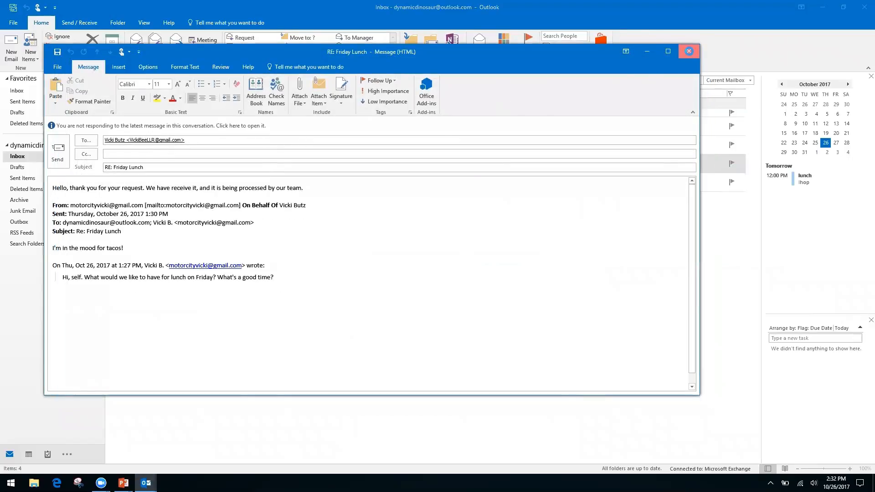
click(690, 51)
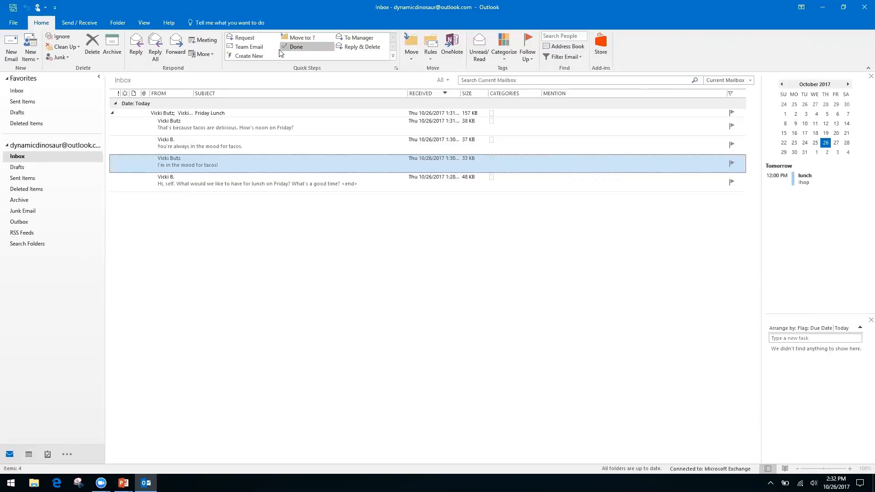
Start a new quick step named 'Filders' with a Move to folder action.
click(258, 55)
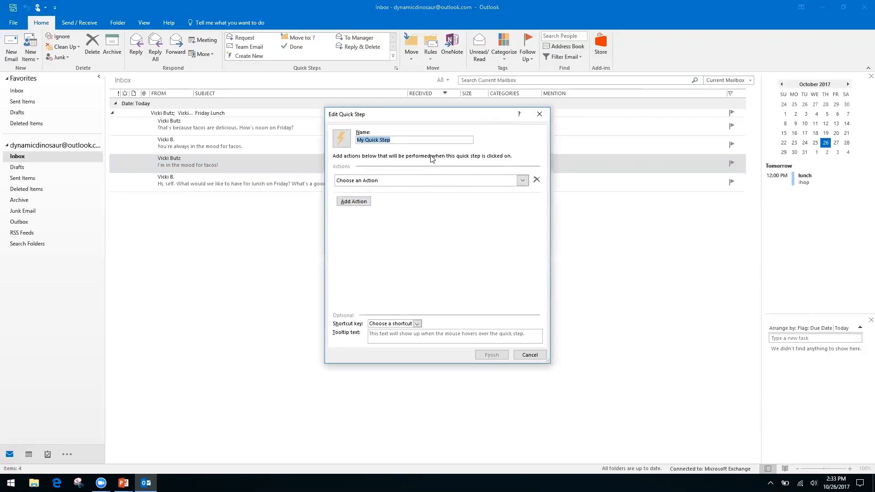
click(397, 138)
triple_click(399, 140)
text(Fi)
text(lders)
click(522, 181)
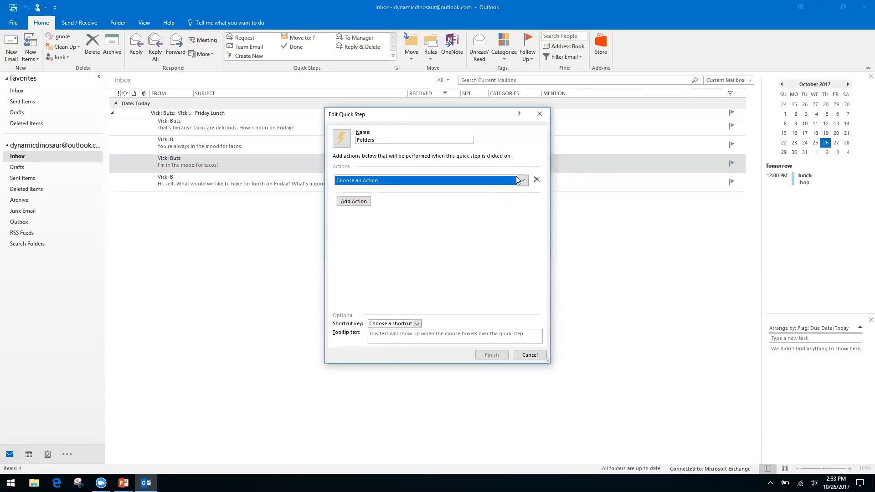
click(399, 212)
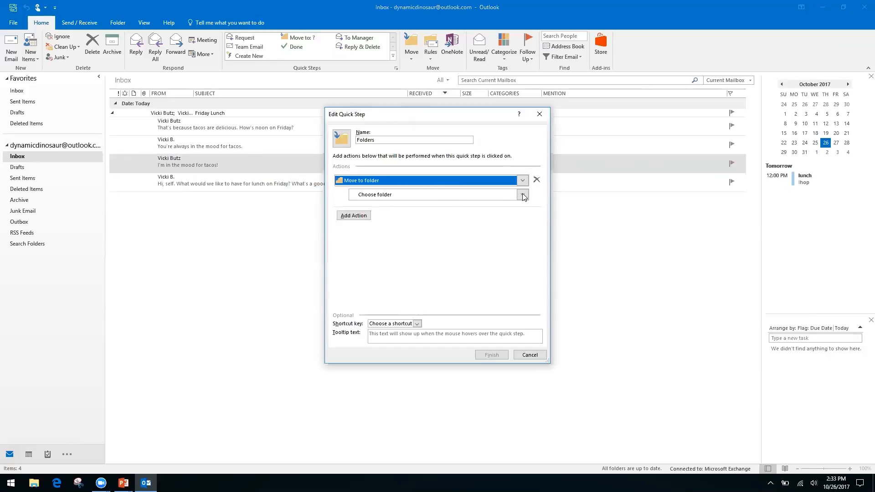
Snooze the Windows update notice and list the Move to folder destination choices.
click(17, 270)
click(536, 357)
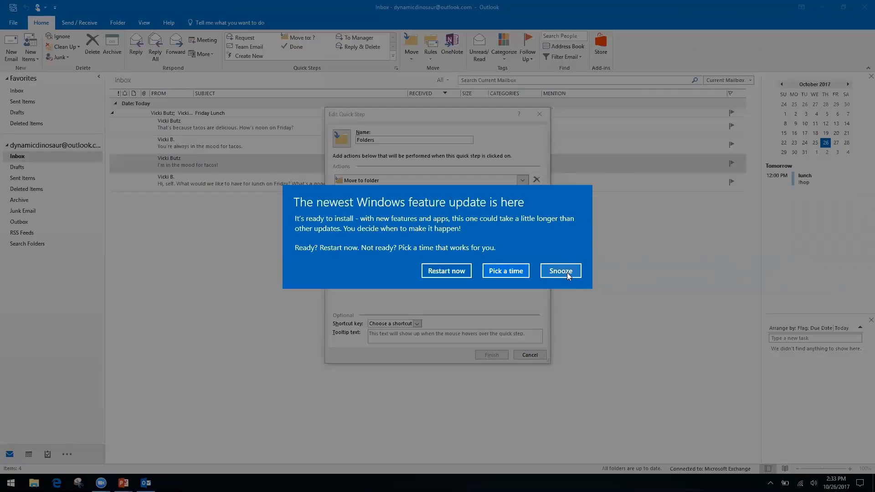
click(569, 277)
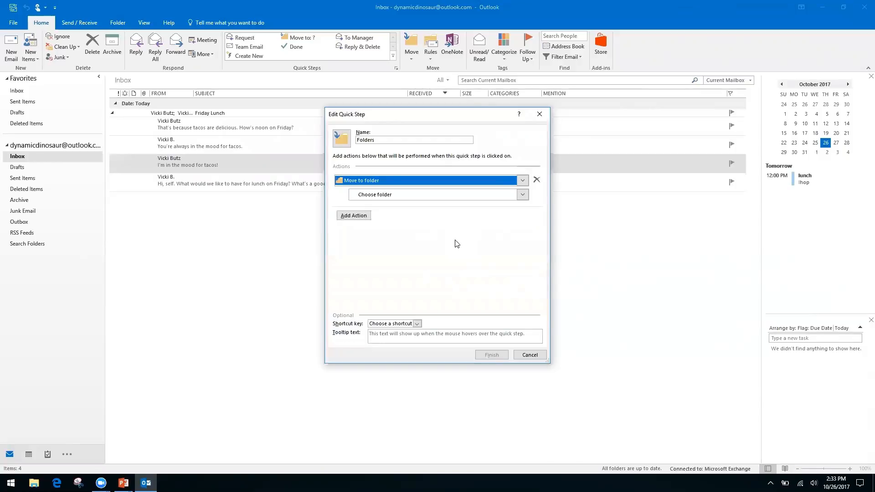
click(370, 195)
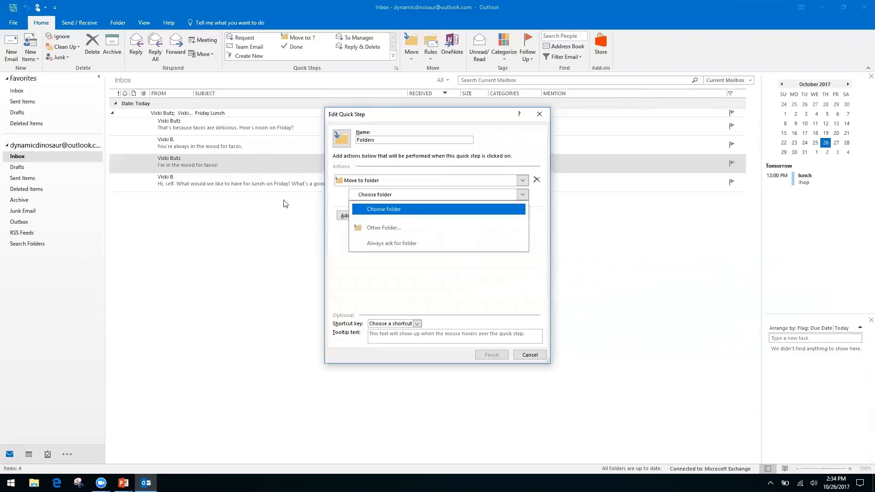
Create a new Finances folder under Inbox and set it as the move destination.
click(399, 228)
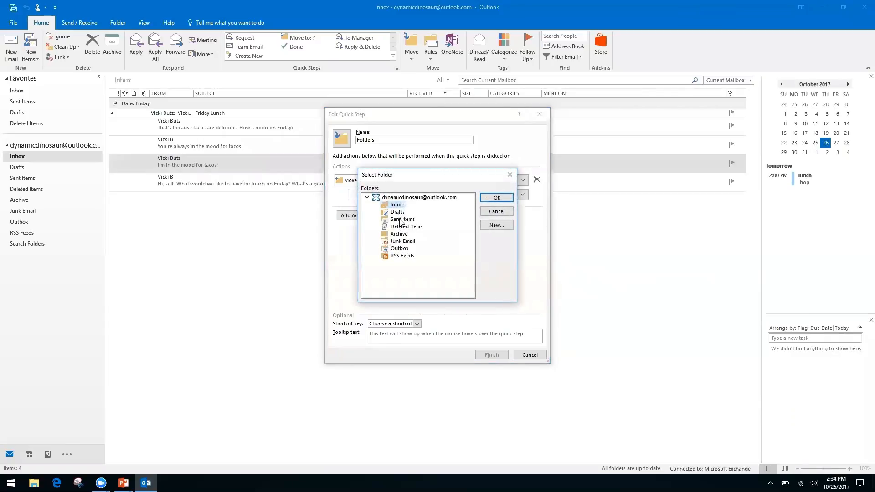
click(496, 225)
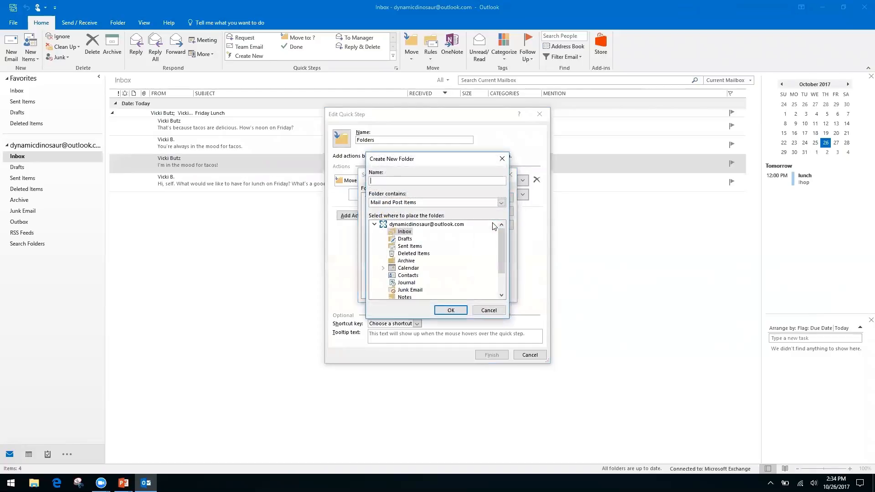
text(Finances)
click(451, 310)
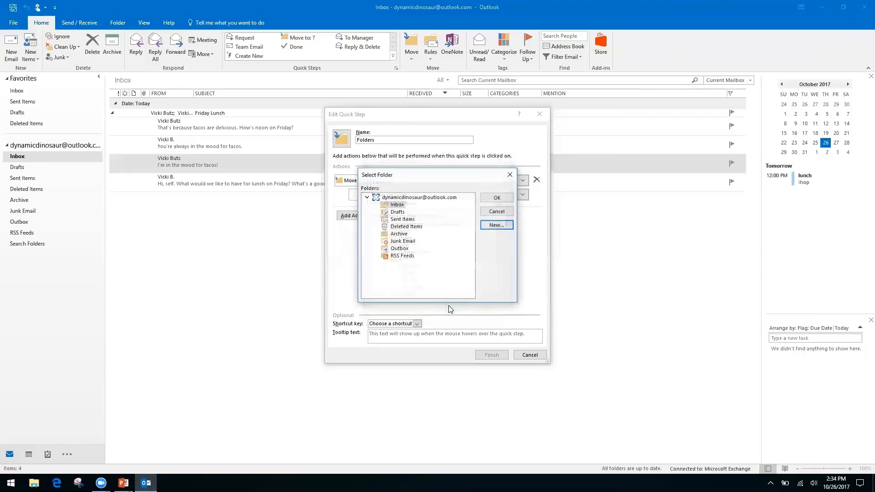
click(491, 198)
Rename the quick step to Finances and save it.
click(395, 137)
click(394, 137)
text(Fin)
key(BackSpace)
key(BackSpace)
key(BackSpace)
key(BackSpace)
key(BackSpace)
key(BackSpace)
key(BackSpace)
key(BackSpace)
key(BackSpace)
key(BackSpace)
text(Finances)
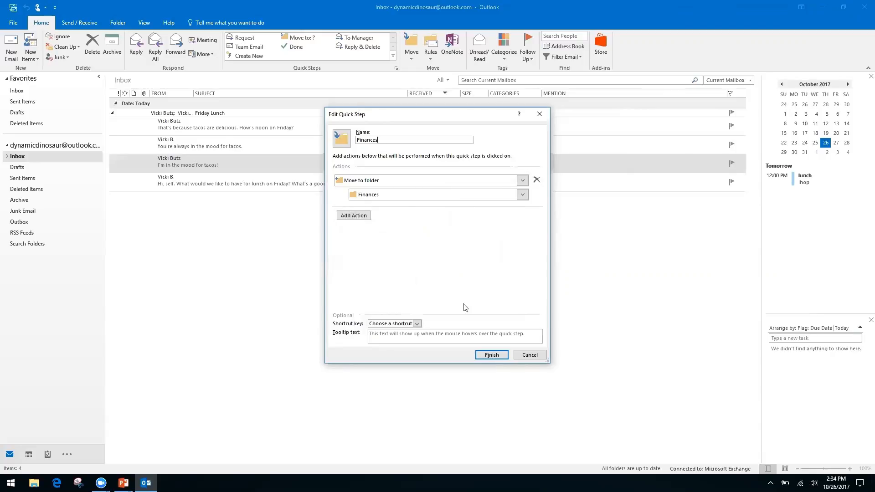
click(492, 355)
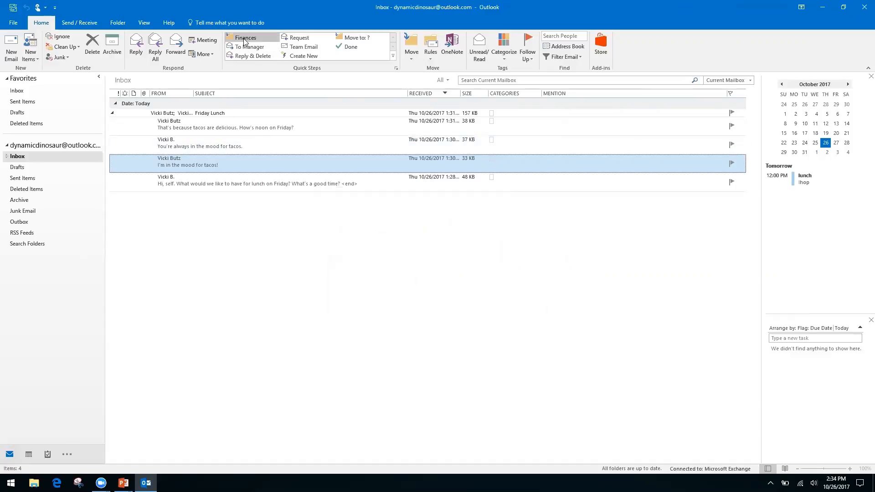
Move "I'm in the mood for tacos!" with the Finances quick step, check the Finances folder, and return to Inbox.
click(246, 39)
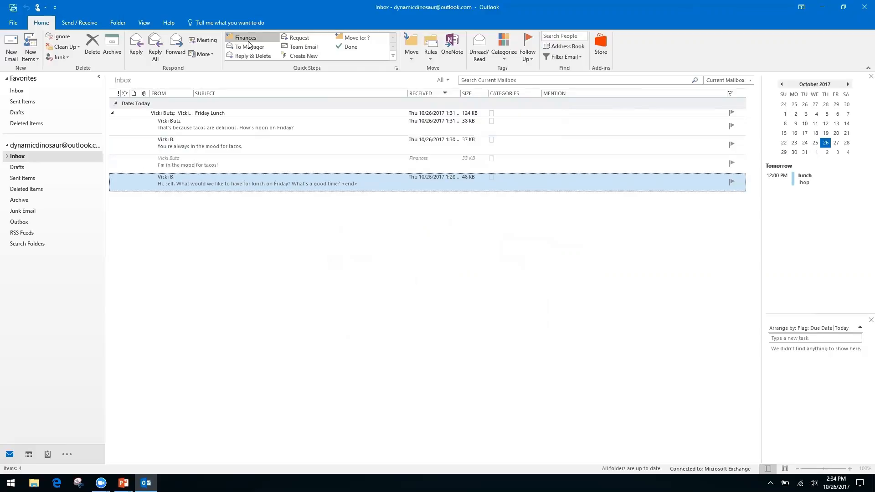
click(7, 156)
click(26, 168)
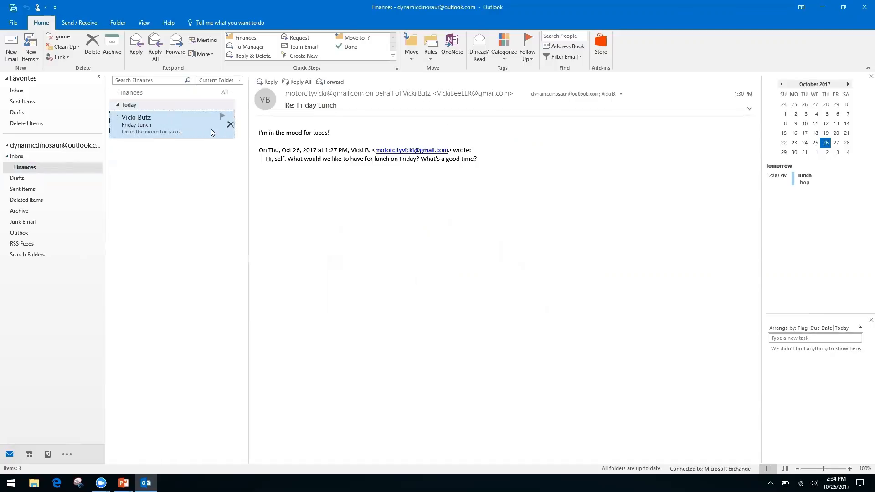
click(19, 157)
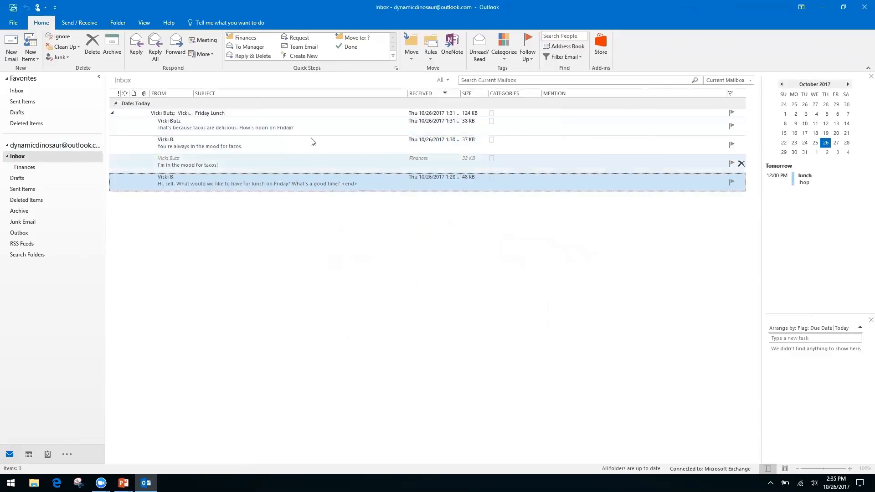
click(113, 114)
click(113, 117)
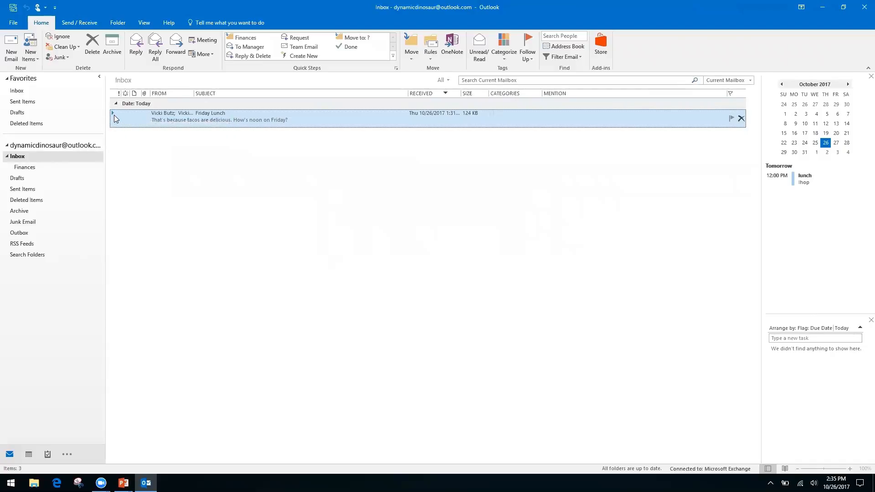
double_click(114, 113)
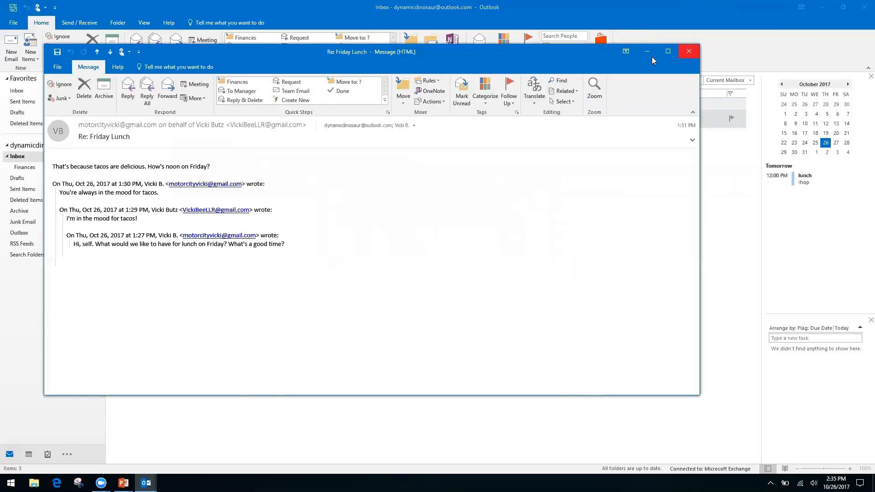
click(689, 51)
click(113, 113)
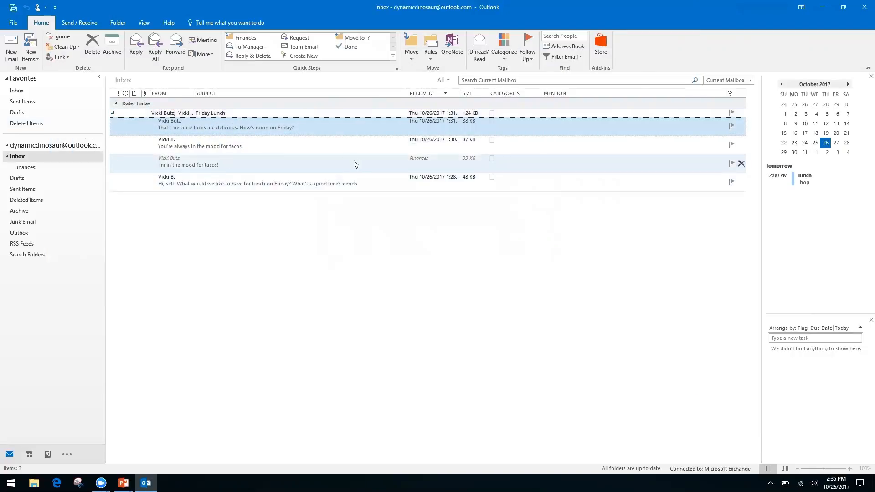
click(311, 163)
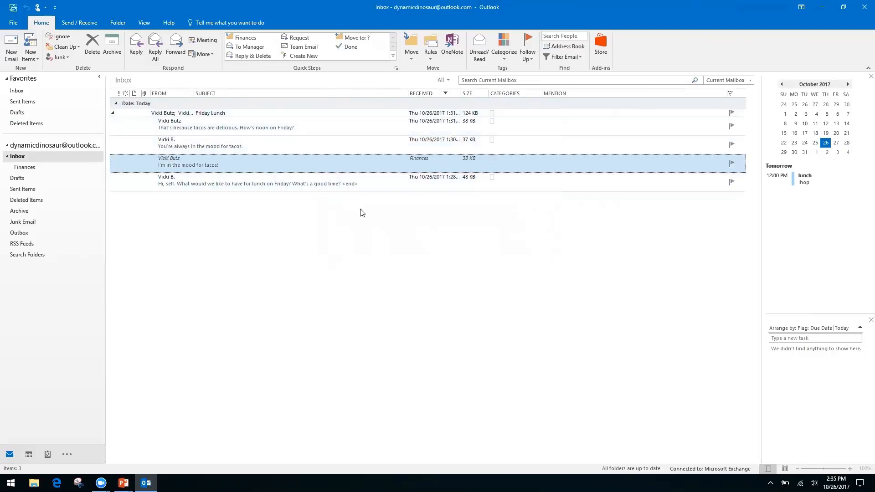
Delete "You're always in the mood for tacos.", collapse the Friday Lunch conversation, and switch to PowerPoint.
click(307, 146)
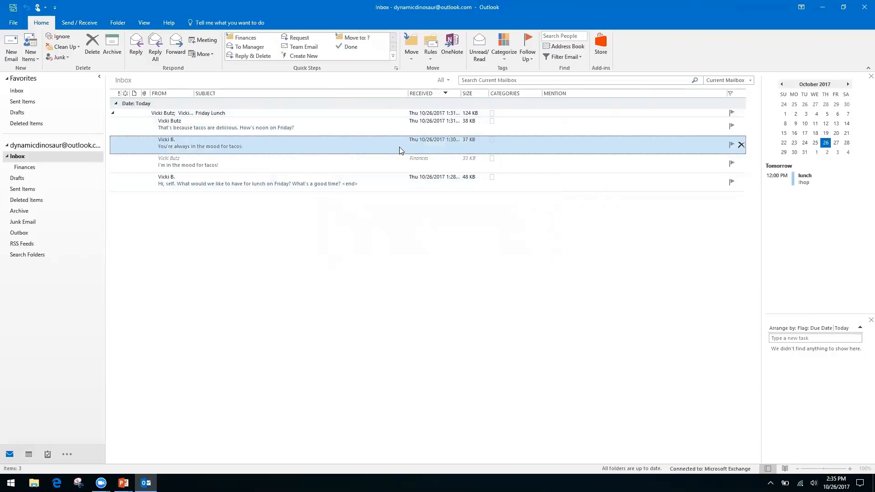
click(89, 50)
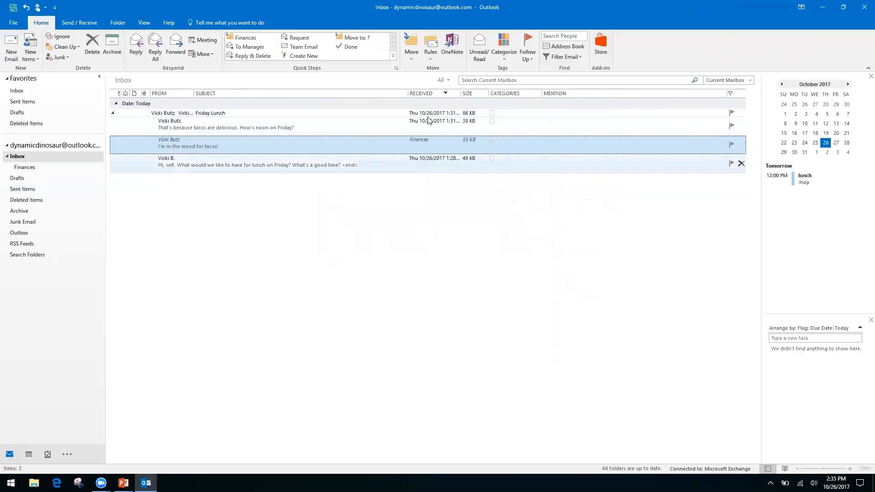
click(113, 113)
click(113, 113)
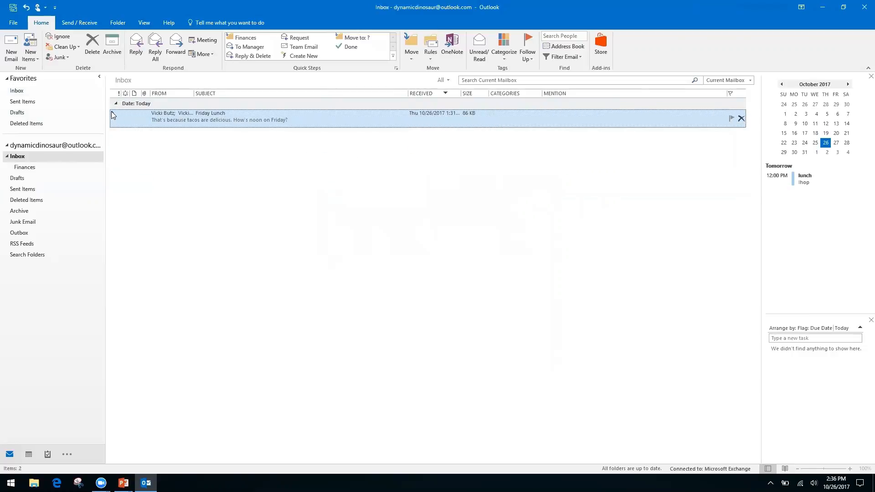
click(113, 112)
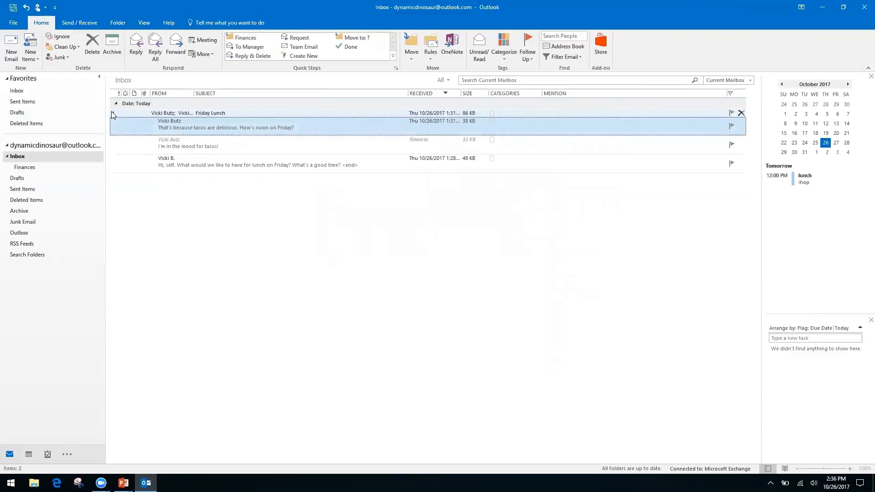
click(113, 113)
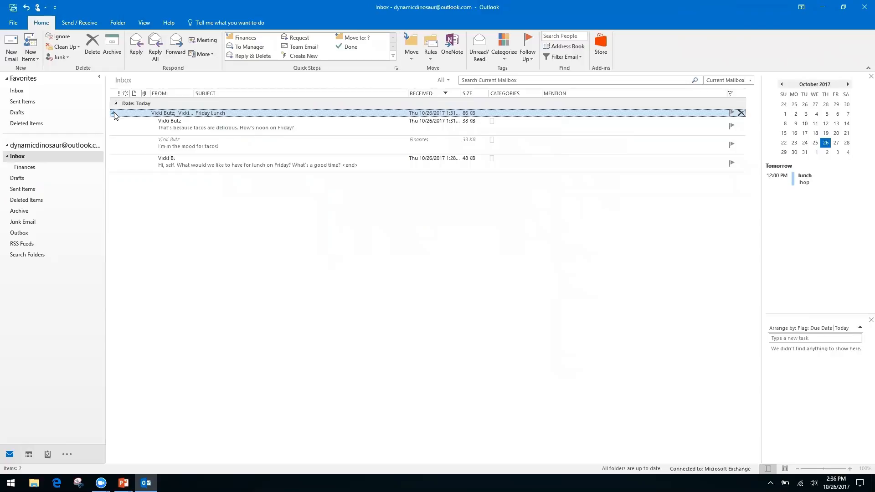
click(114, 113)
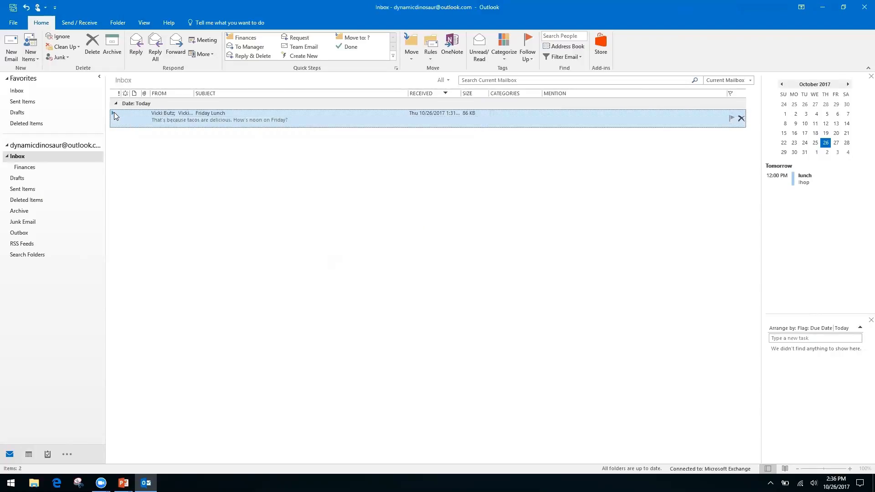
key(alt+Tab)
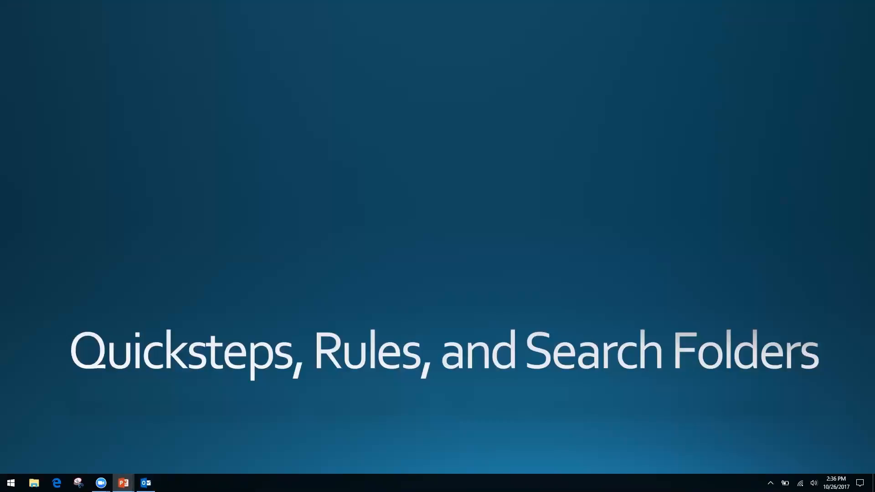
Switch from the PowerPoint slideshow back to the Outlook Inbox with Alt+Tab.
key(alt+Tab)
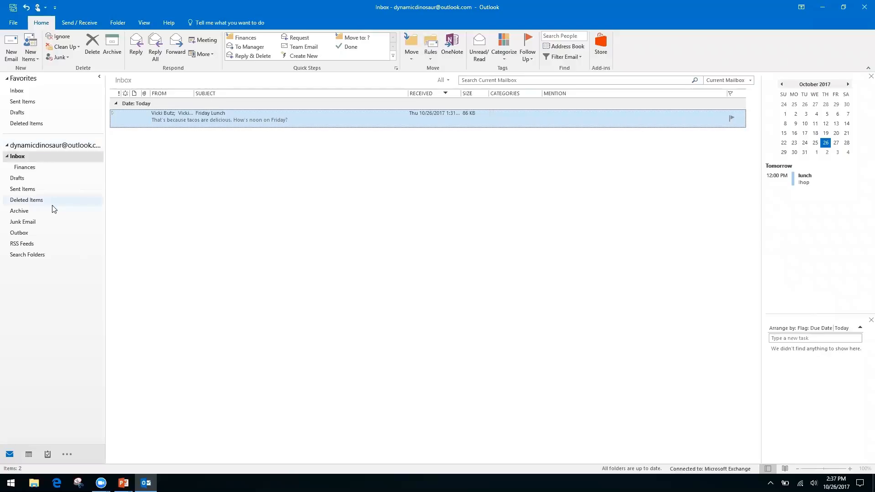
Select the Inbox and choose Create Rule from the Rules menu for the Friday Lunch message.
click(33, 270)
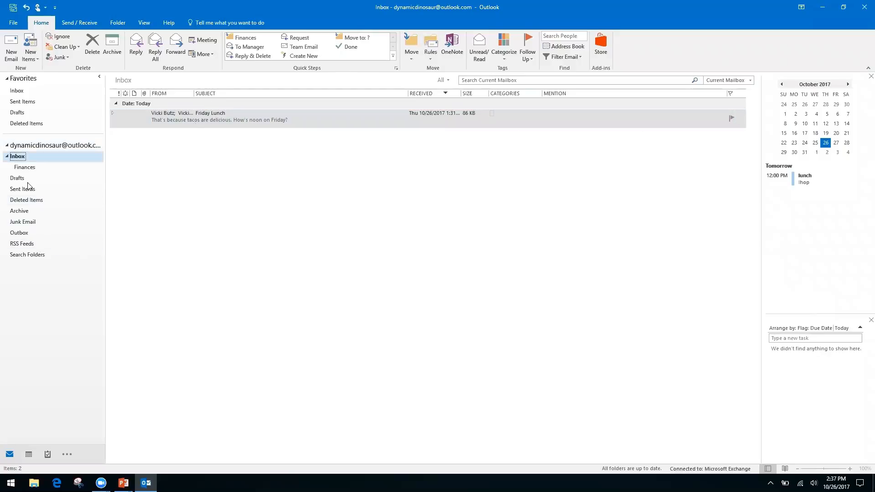
click(429, 60)
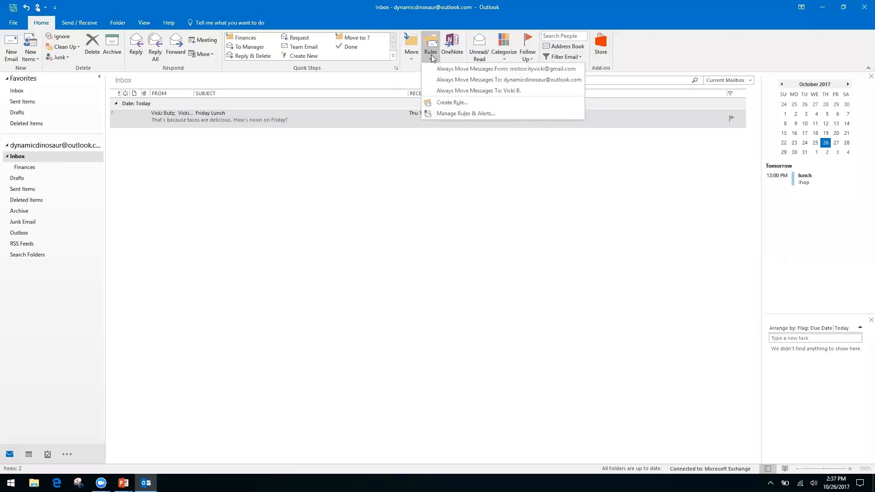
click(450, 104)
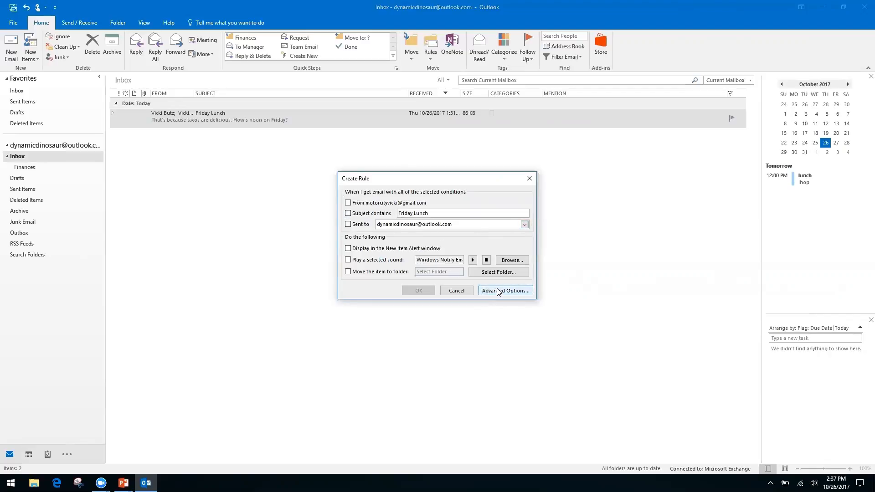
In the advanced Rules Wizard, use only the condition 'where my name is not in the To box' and continue.
click(496, 290)
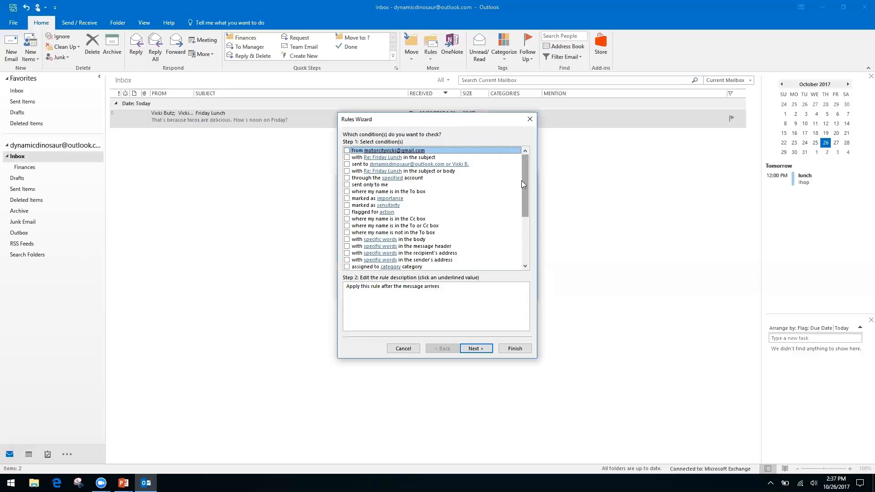
click(348, 219)
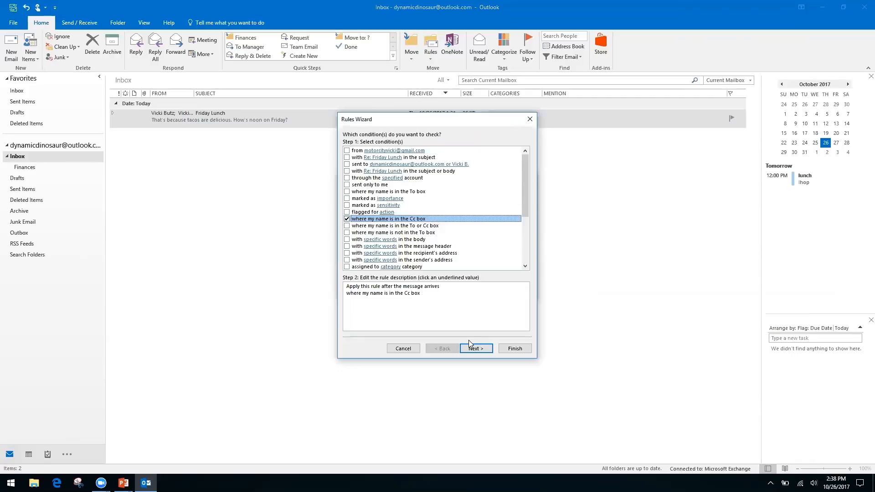
click(347, 219)
click(347, 233)
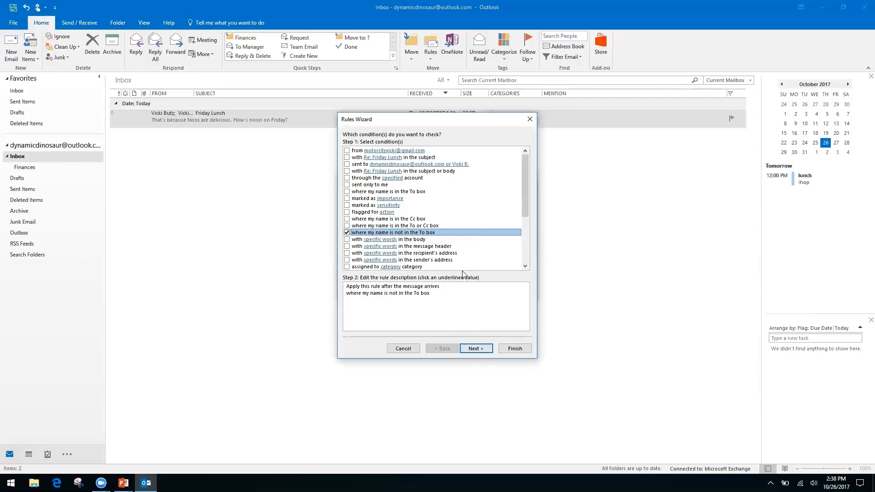
click(484, 351)
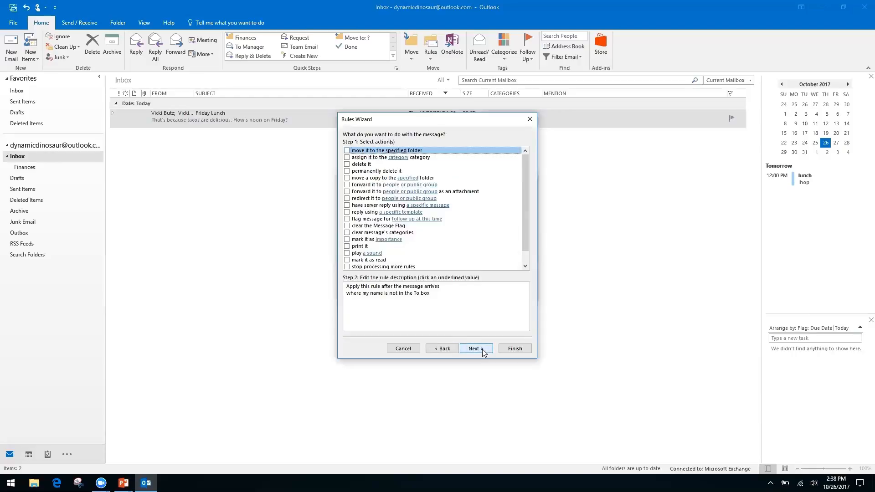
Make the rule move matching mail to a newly created Inbox CC folder, then go to exceptions.
click(347, 151)
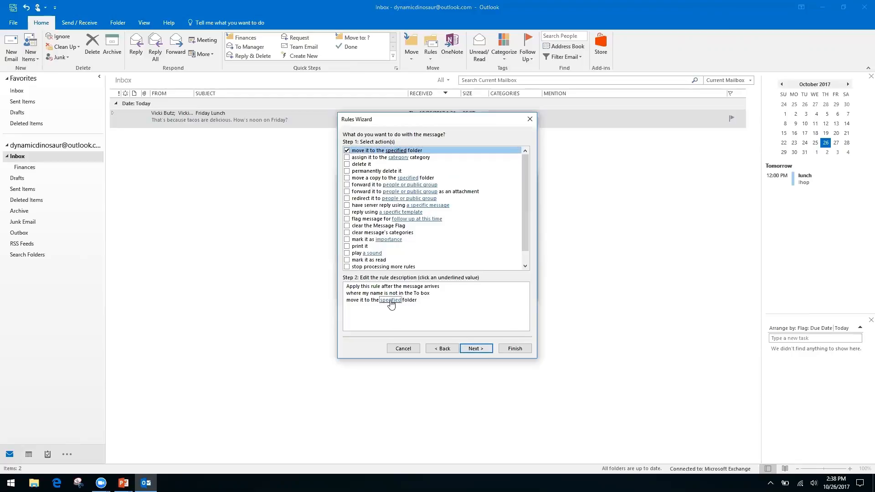
click(391, 301)
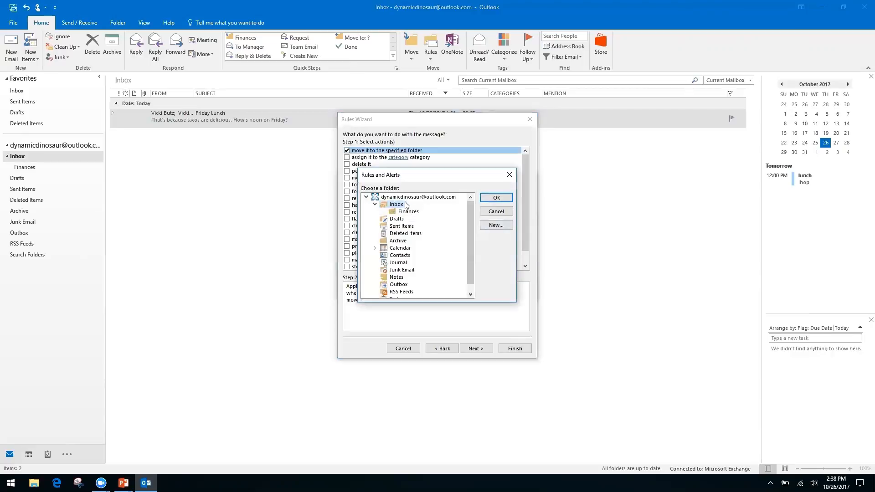
click(496, 225)
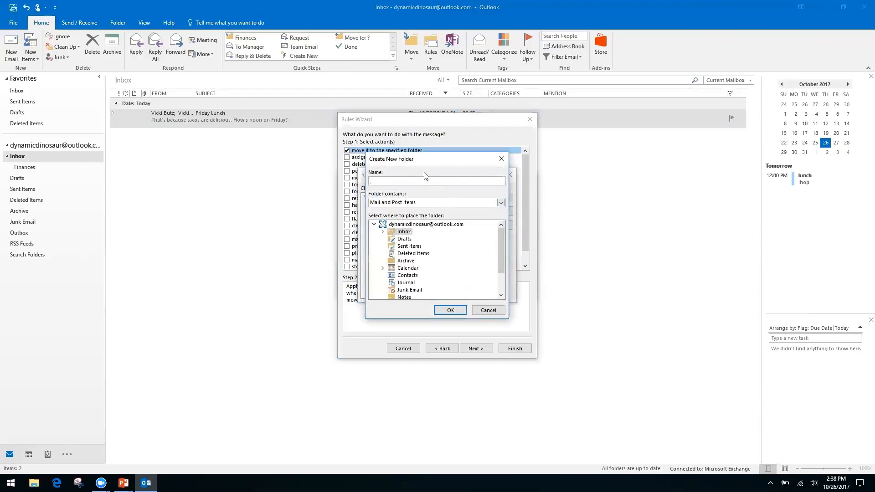
click(401, 226)
click(449, 311)
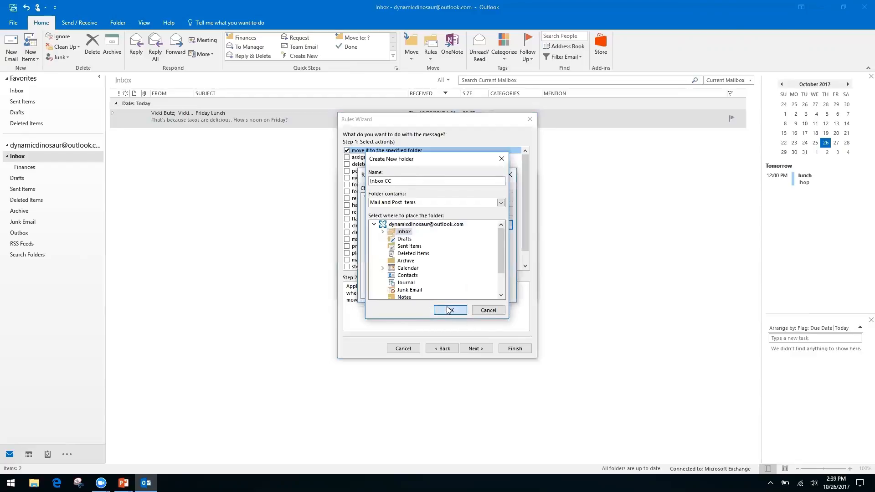
click(495, 199)
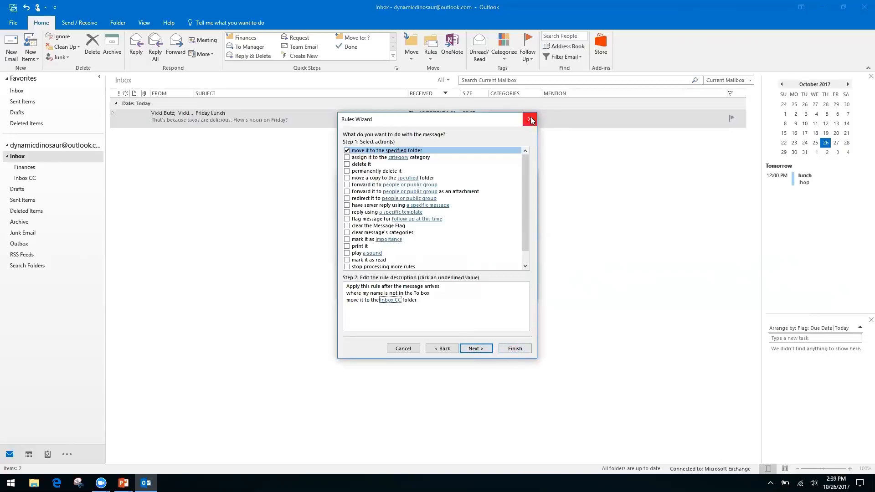
click(488, 352)
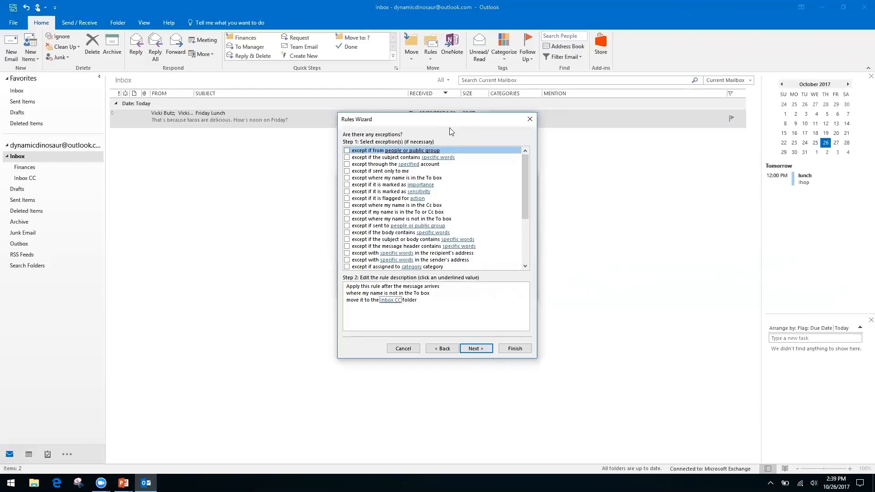
Try, then remove, the 'except if from people or public group' exception and continue with no exceptions.
click(347, 150)
click(406, 307)
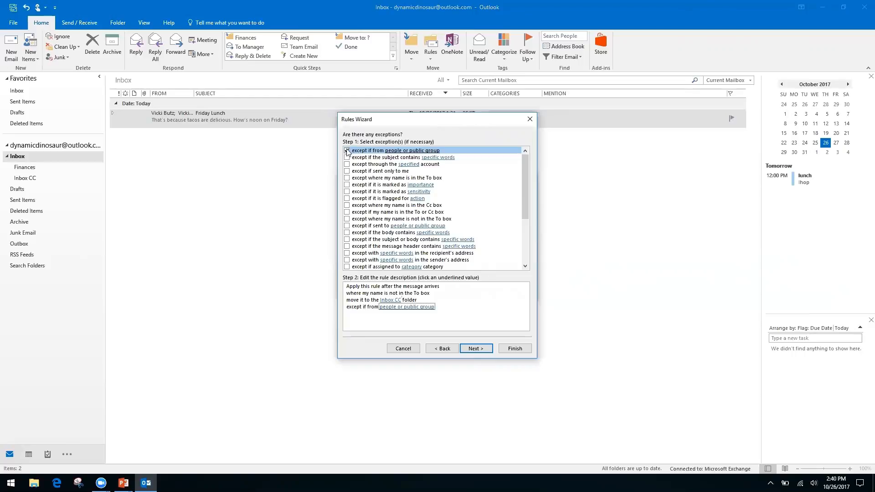
click(387, 309)
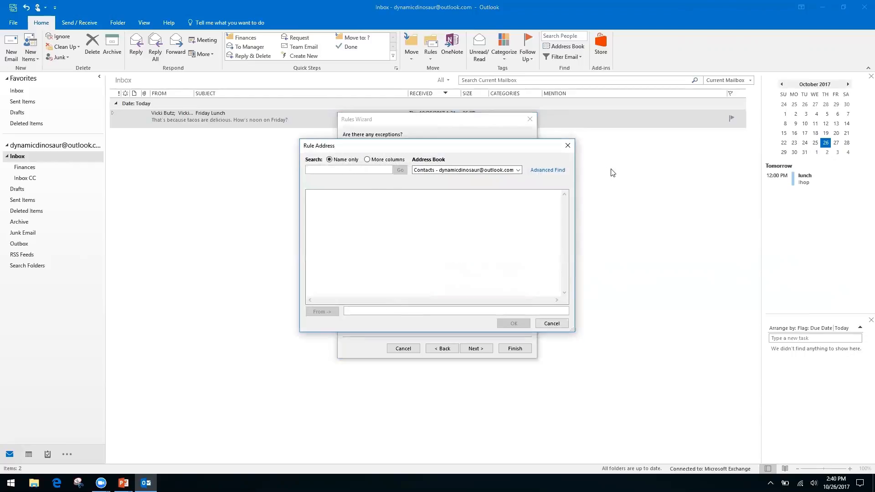
click(519, 170)
right_click(521, 169)
click(541, 155)
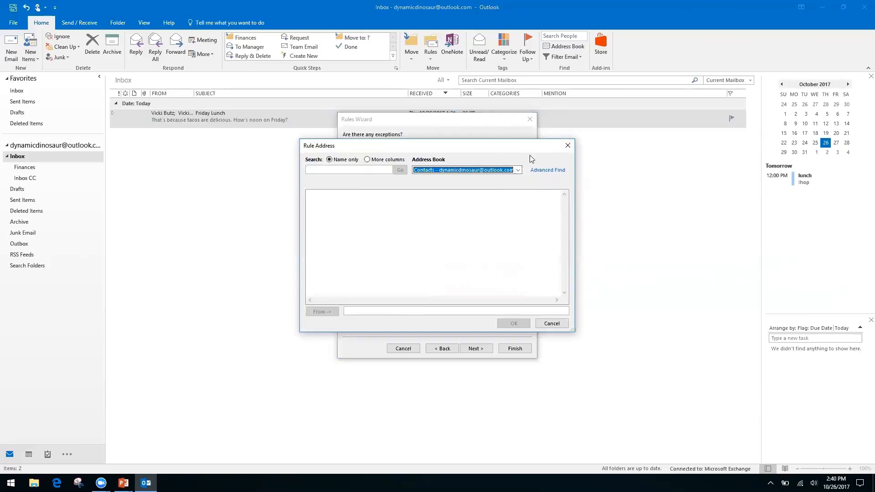
click(568, 146)
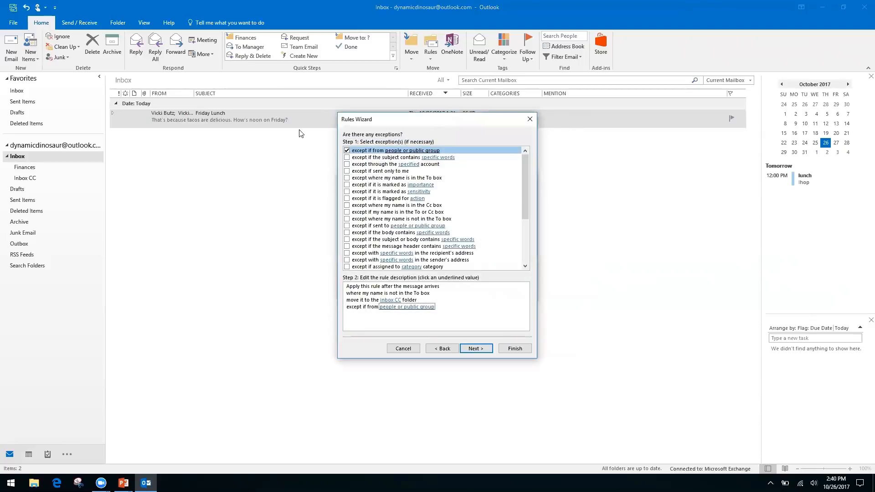
click(347, 151)
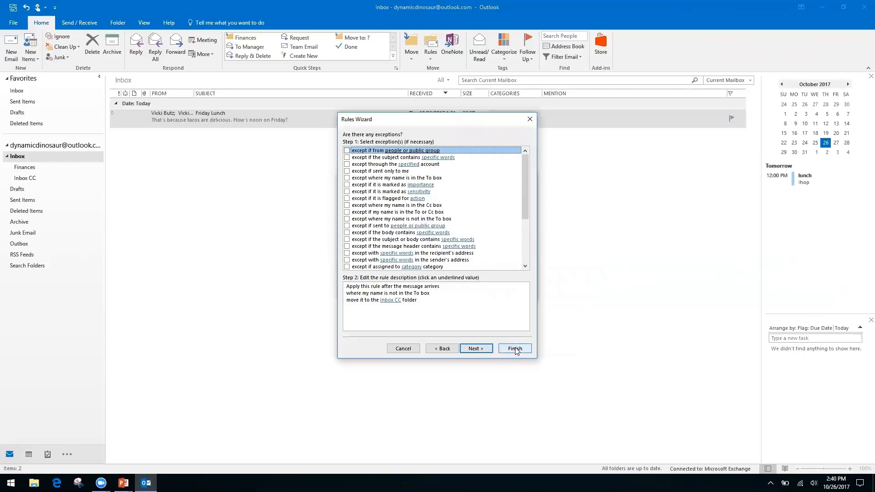
click(476, 349)
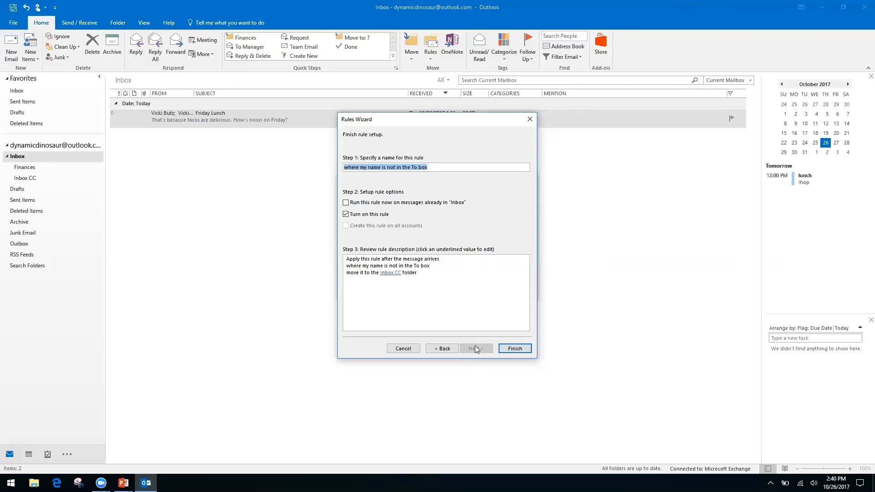
Run the new CC rule on messages already in Inbox, save it, and close the leftover Create Rule dialog.
click(346, 204)
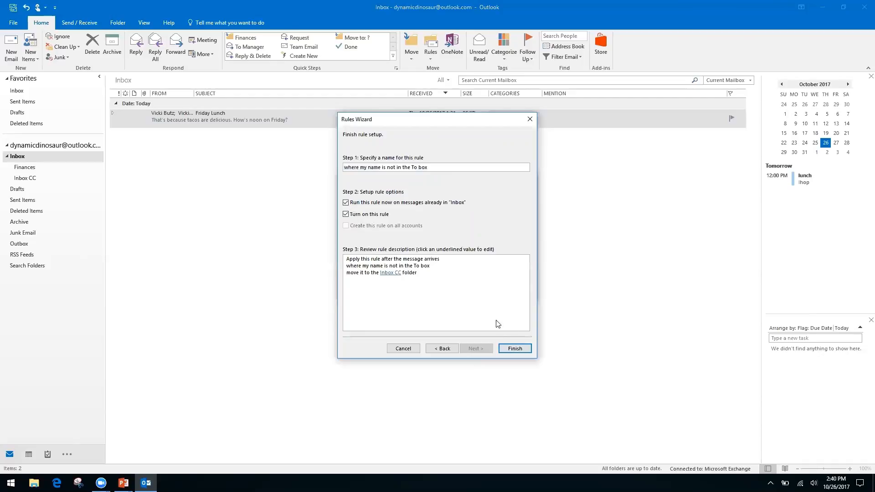
click(515, 350)
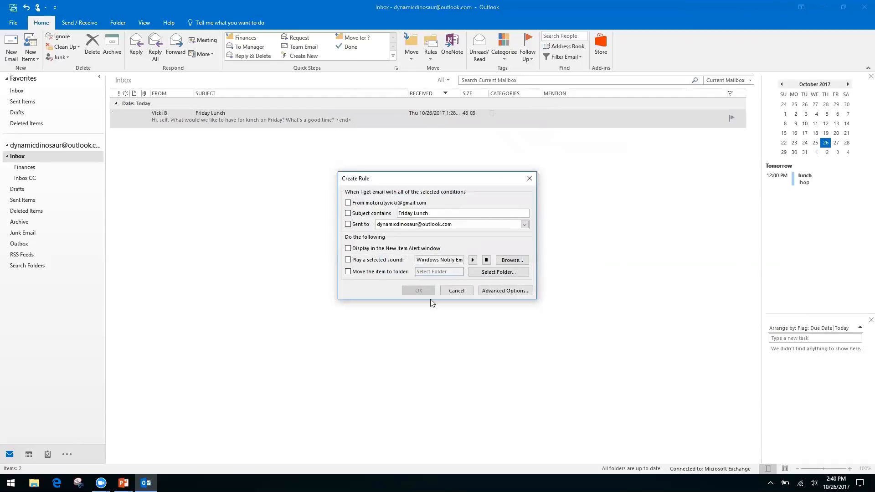
click(458, 291)
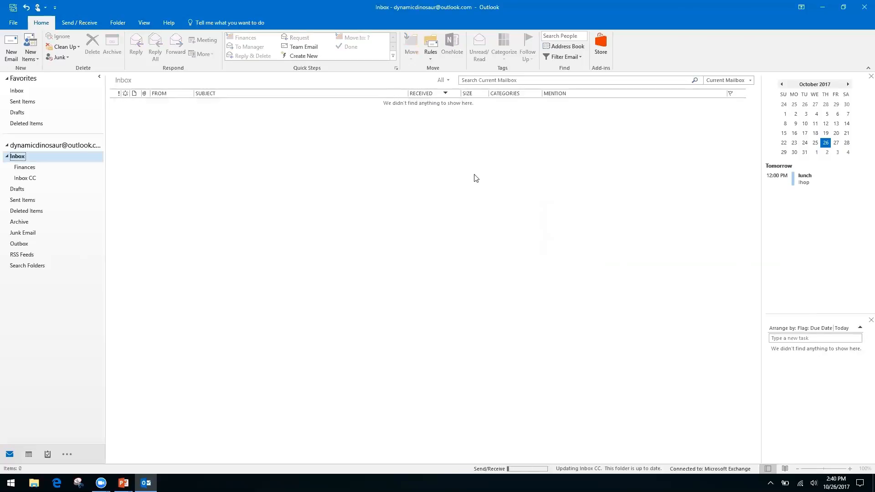
click(430, 58)
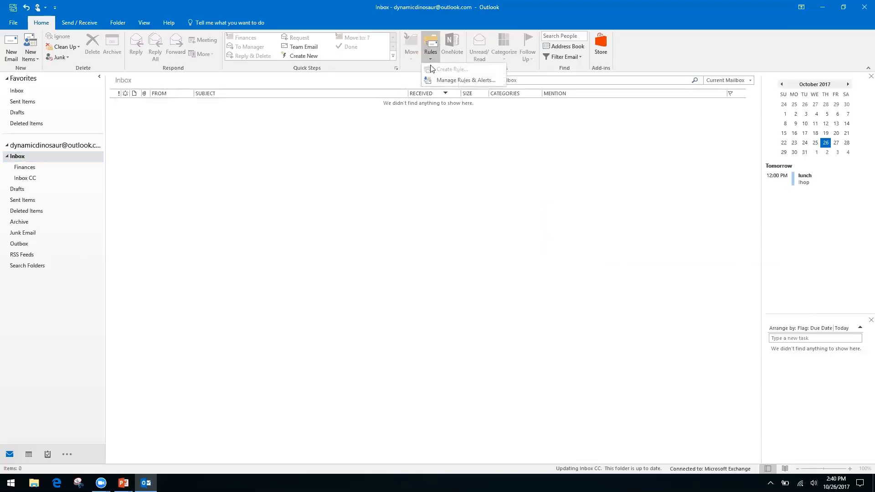
click(453, 81)
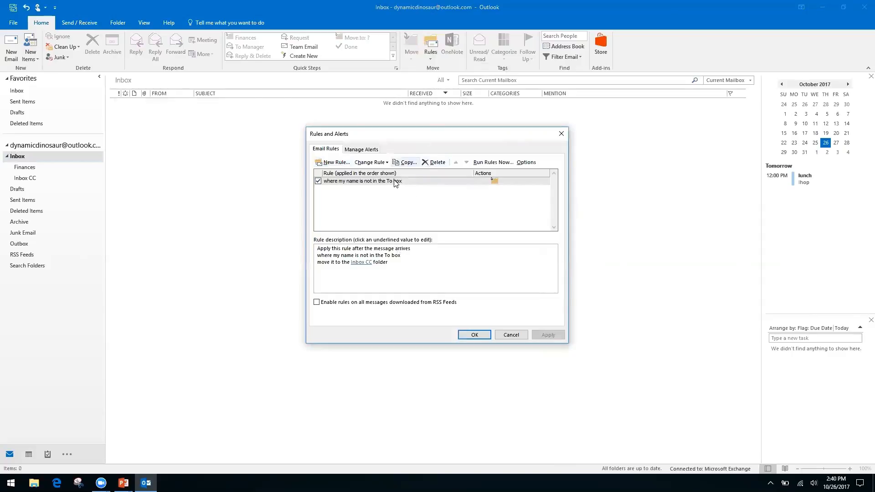
click(511, 335)
click(430, 58)
click(381, 144)
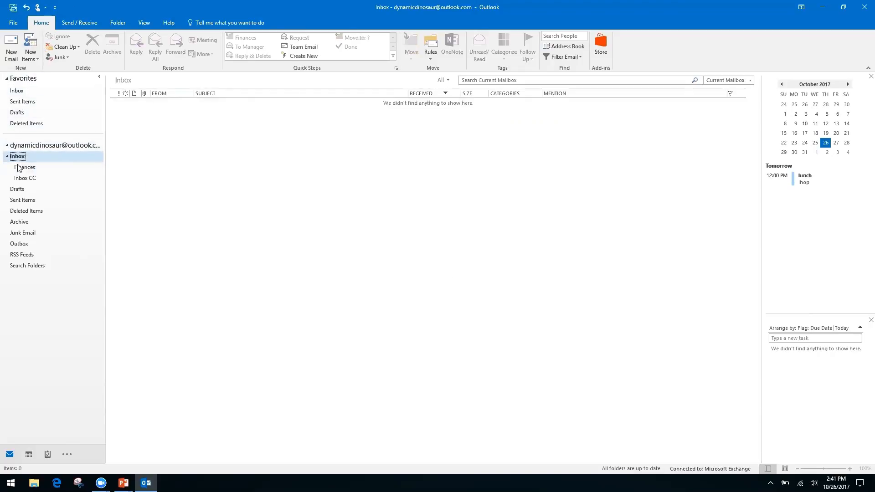
Go from the Inbox to its Inbox CC subfolder to view the moved Friday Lunch conversation.
click(49, 145)
click(16, 90)
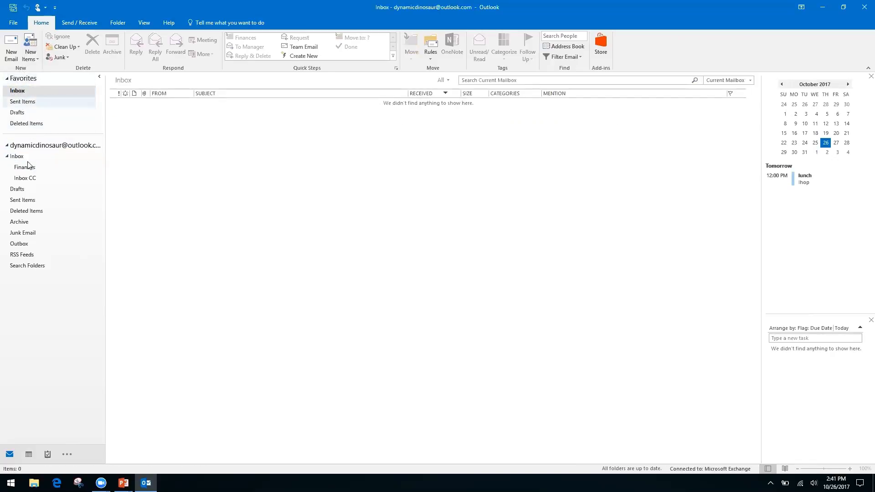
click(14, 157)
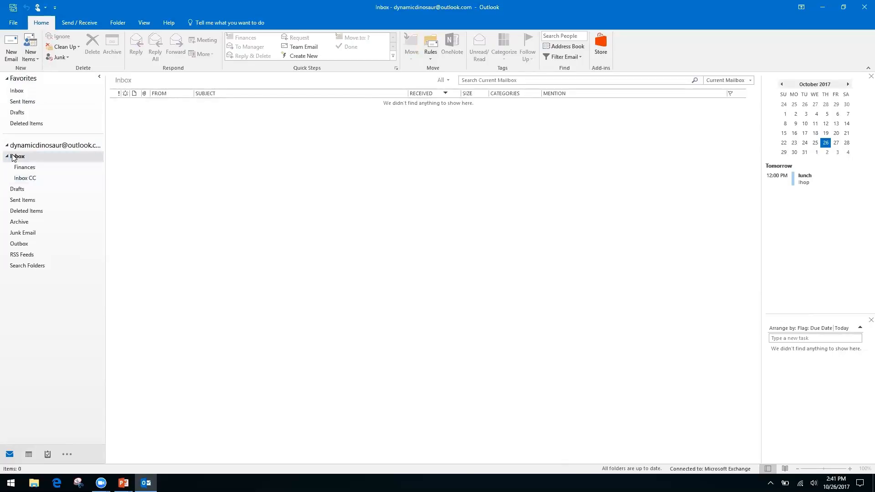
click(24, 180)
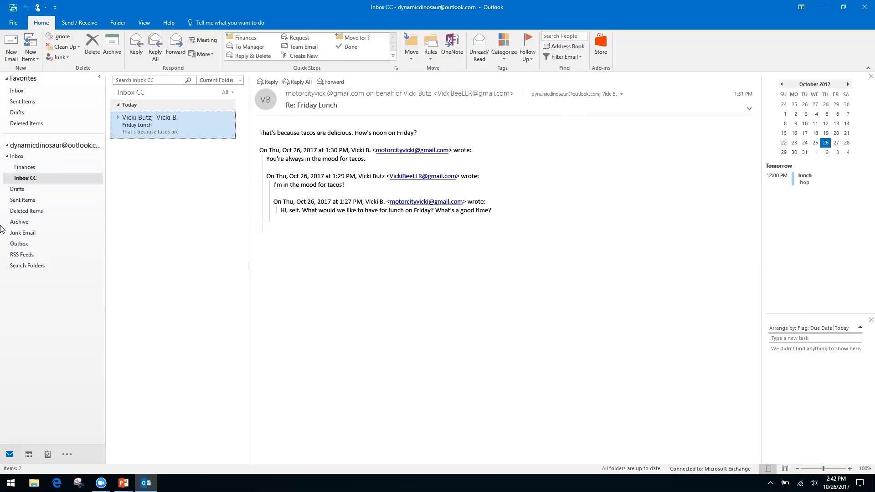
From the Search Folders context menu, choose New Search Folder.
right_click(27, 266)
click(41, 319)
right_click(27, 268)
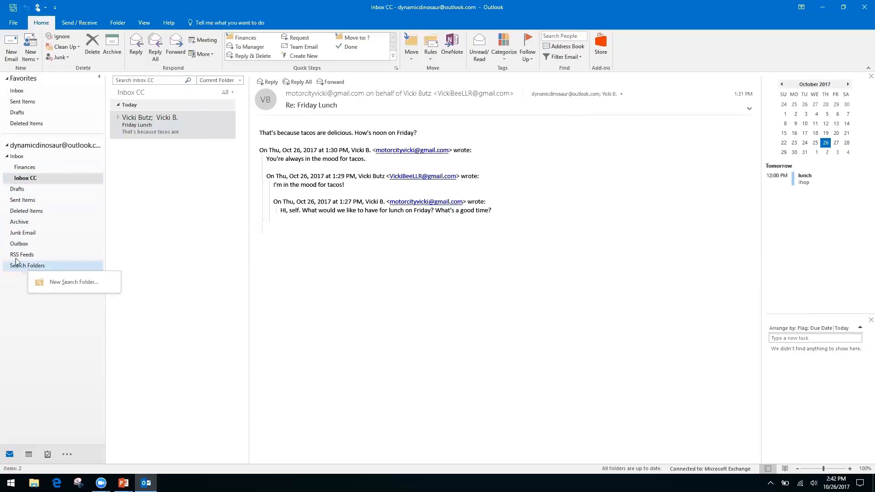
click(10, 286)
right_click(57, 268)
click(62, 273)
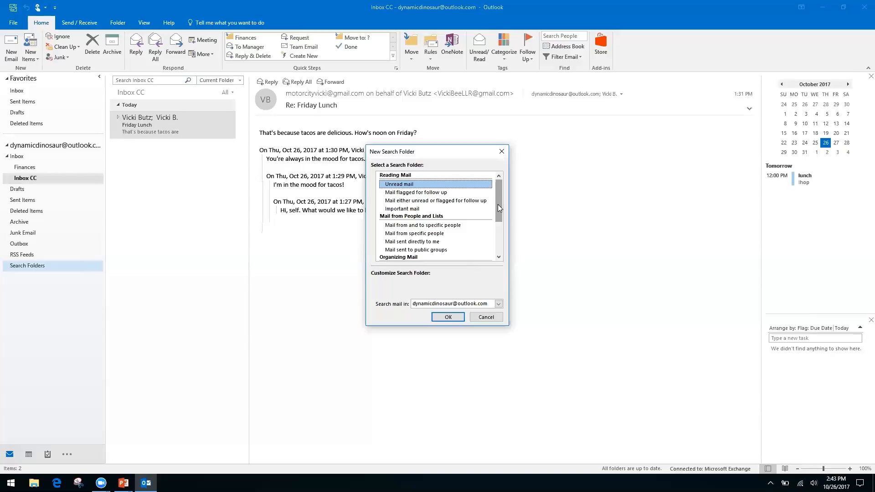
Pick the 'Create a custom Search Folder' type from the list of search folder kinds.
click(407, 234)
click(407, 243)
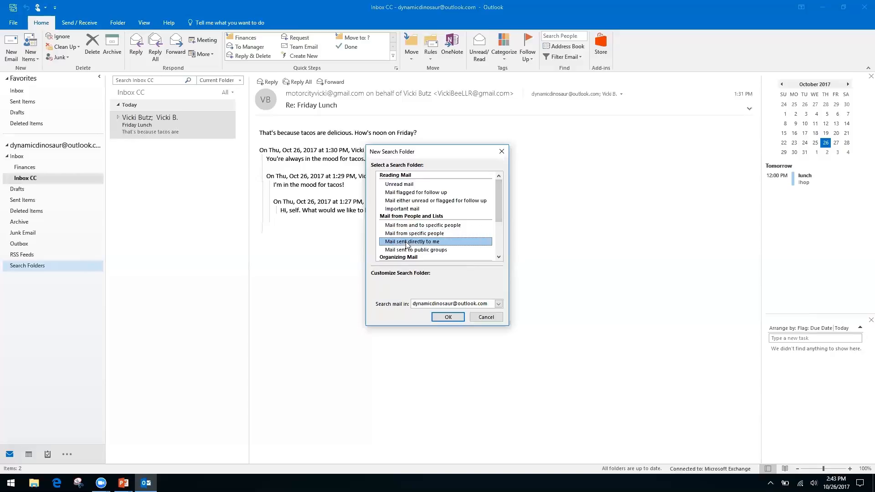
drag(499, 204, 495, 243)
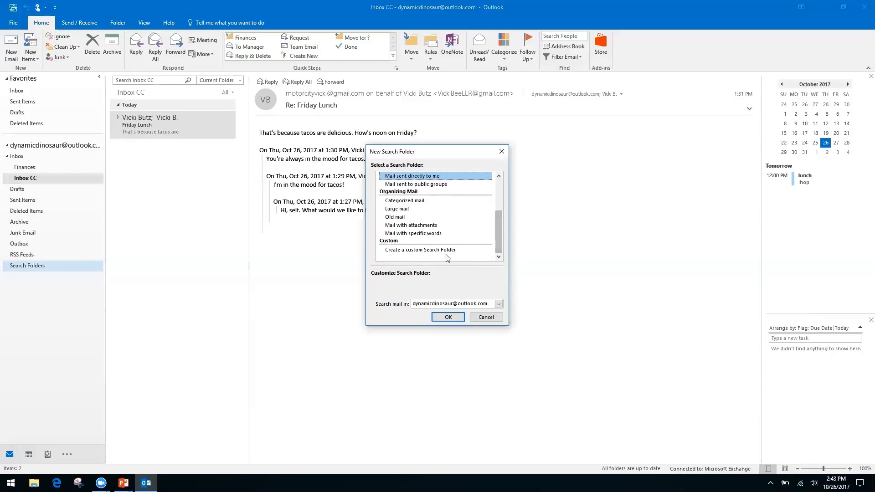
click(434, 250)
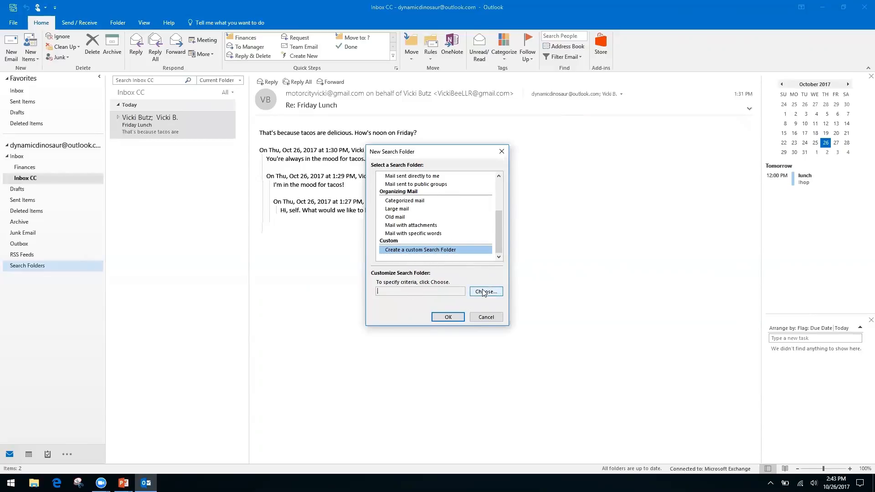
Name the custom search folder 'Invoices from Client A' and accept it without any search criteria.
click(484, 292)
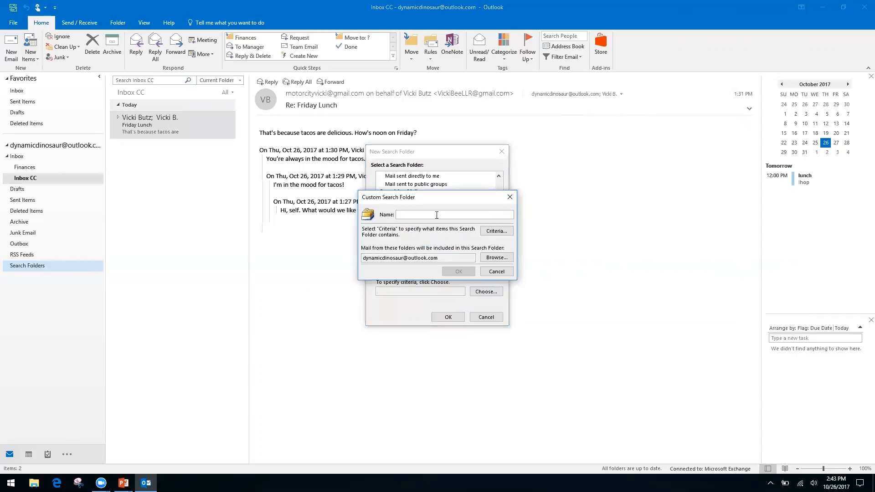
text(Invoices from Client A)
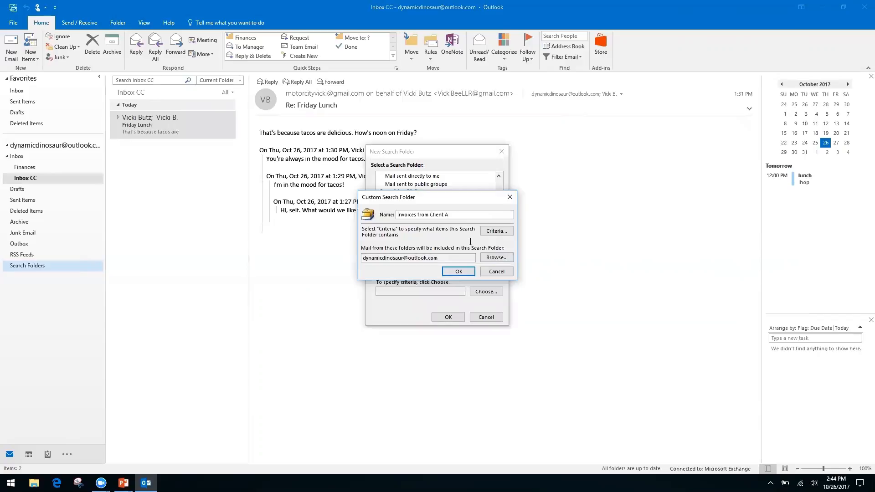
click(459, 272)
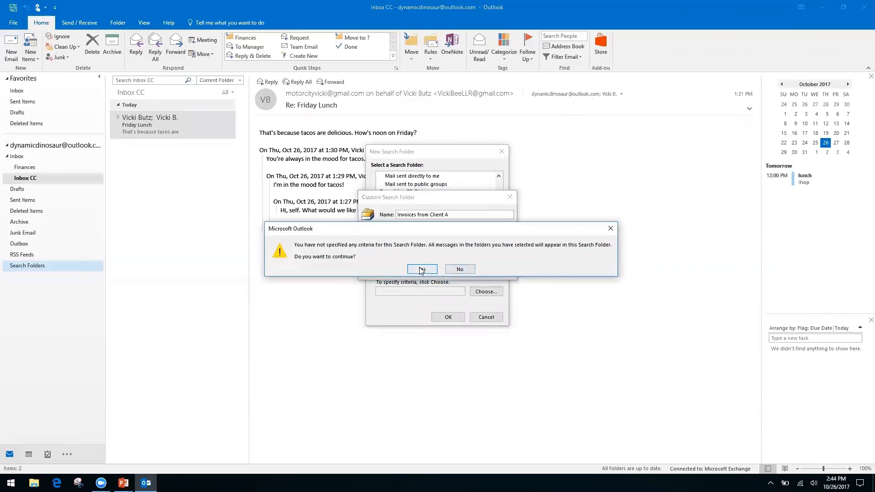
click(422, 269)
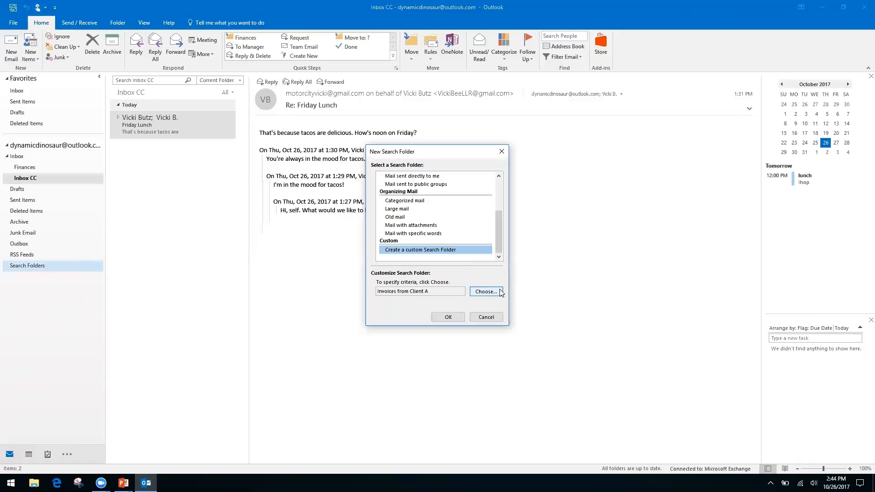
Confirm the 'Invoices from Client A' search folder and open it to see its seven messages.
click(448, 316)
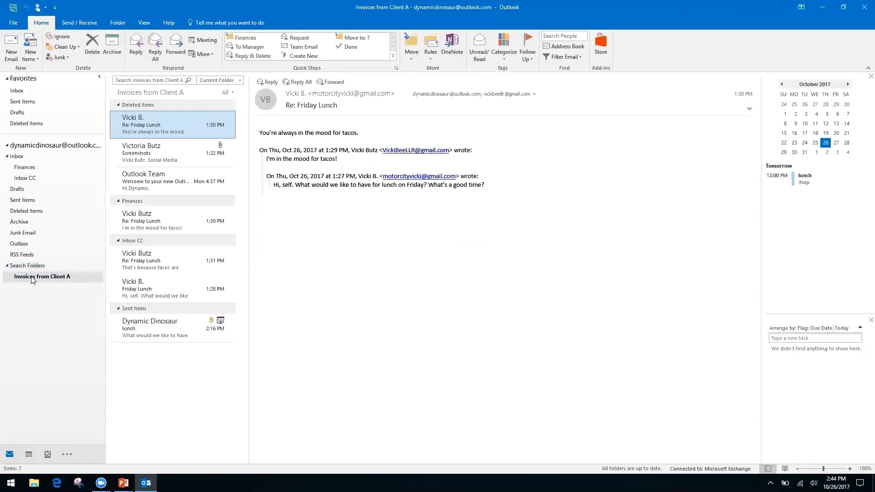
click(48, 279)
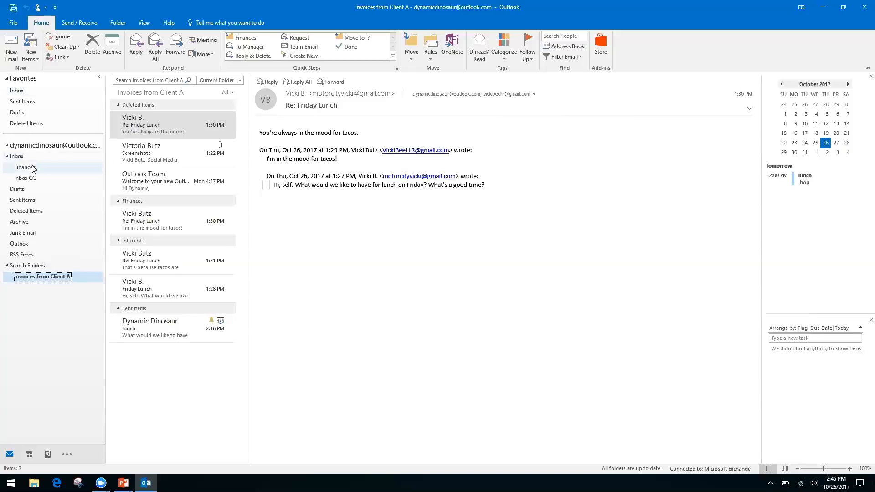
Return to Inbox CC's Friday Lunch conversation after briefly trying its search box, then switch to the slide show.
click(25, 178)
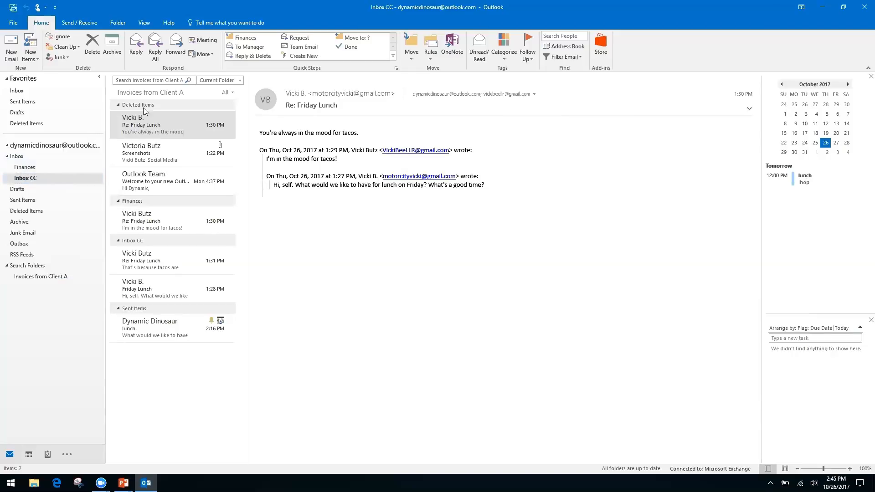
click(147, 79)
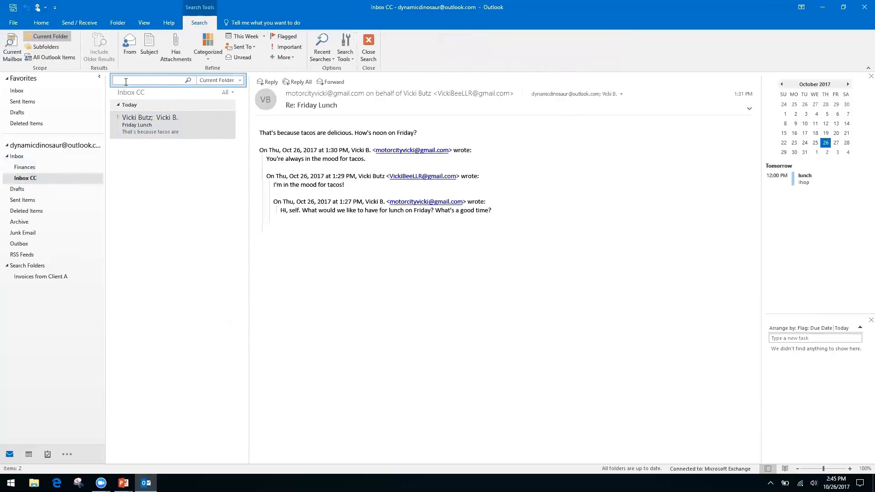
click(17, 157)
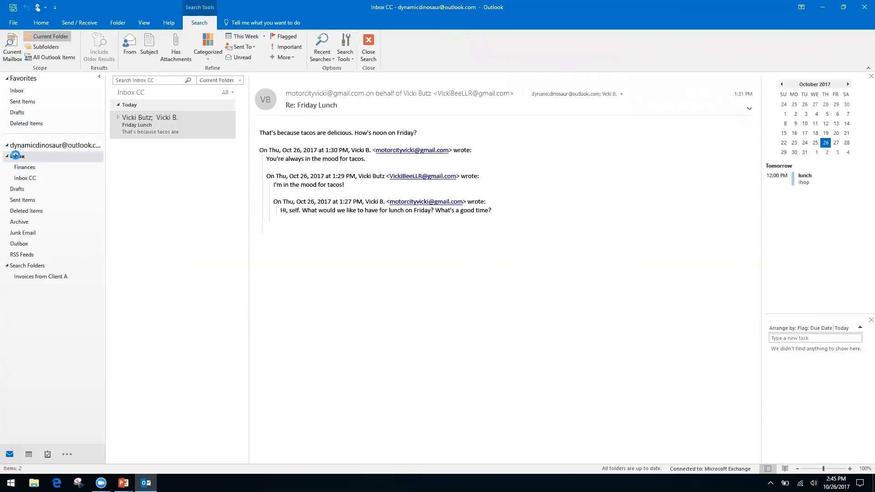
click(30, 178)
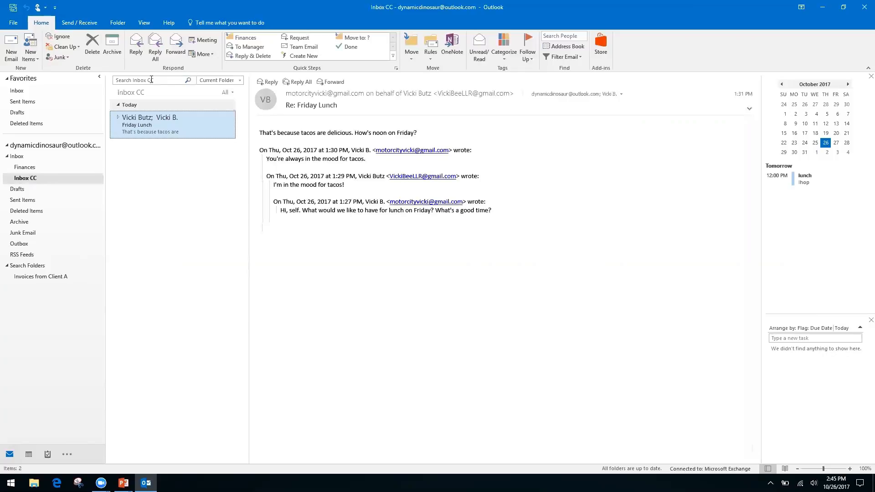
right_click(156, 81)
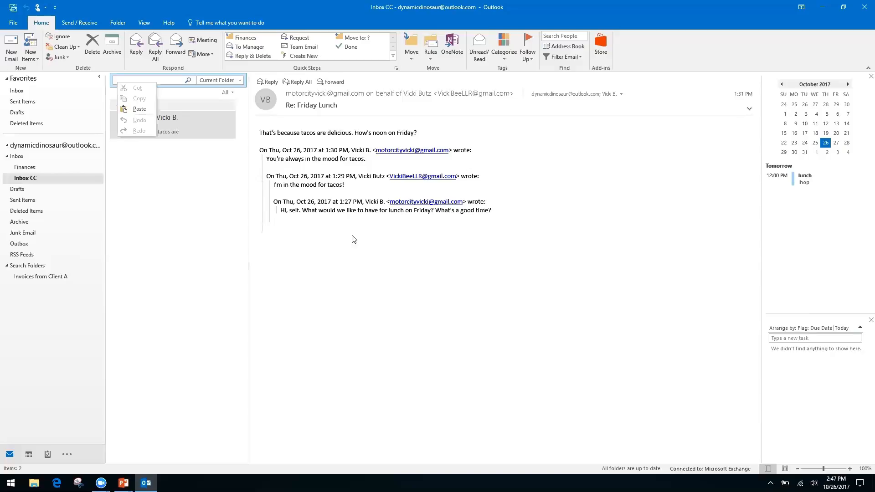
click(348, 288)
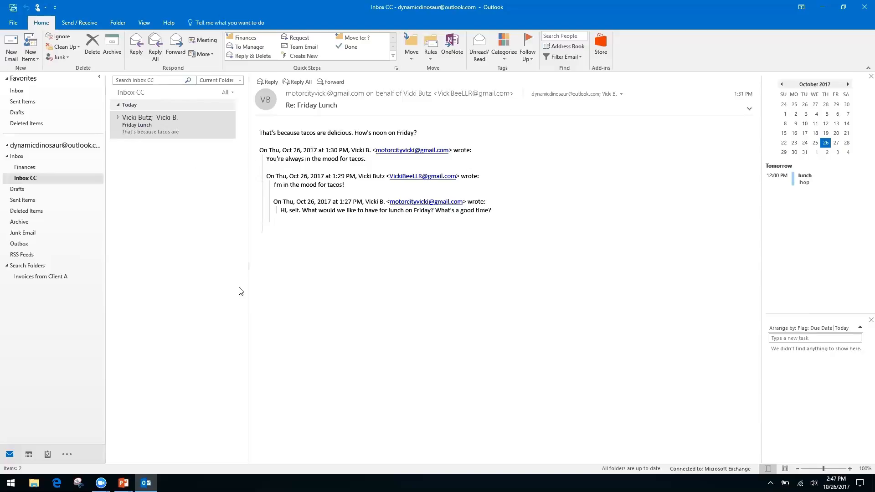
key(alt+Tab)
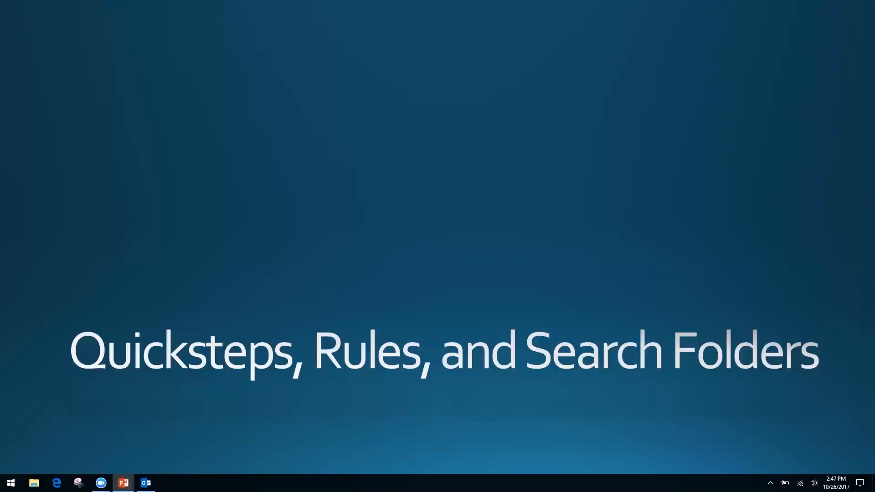
Advance the slide show one slide to 'Forms, Templates, and Quick Parts', then return to Outlook.
key(Right)
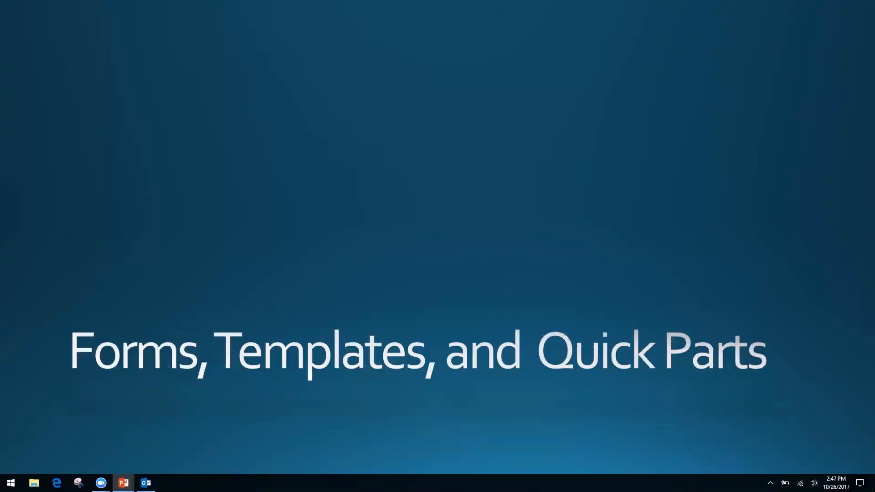
key(alt+Tab)
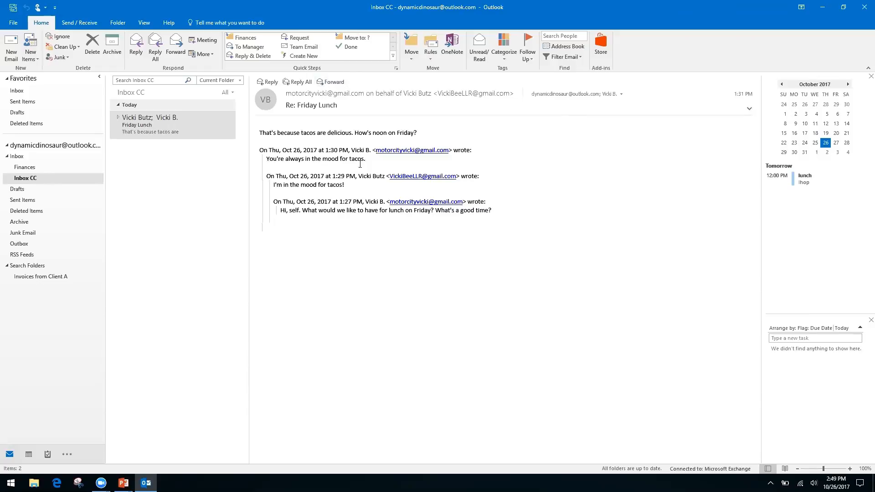
Select the Friday Lunch conversation and dismiss the message text's right-click menu without choosing anything.
click(147, 128)
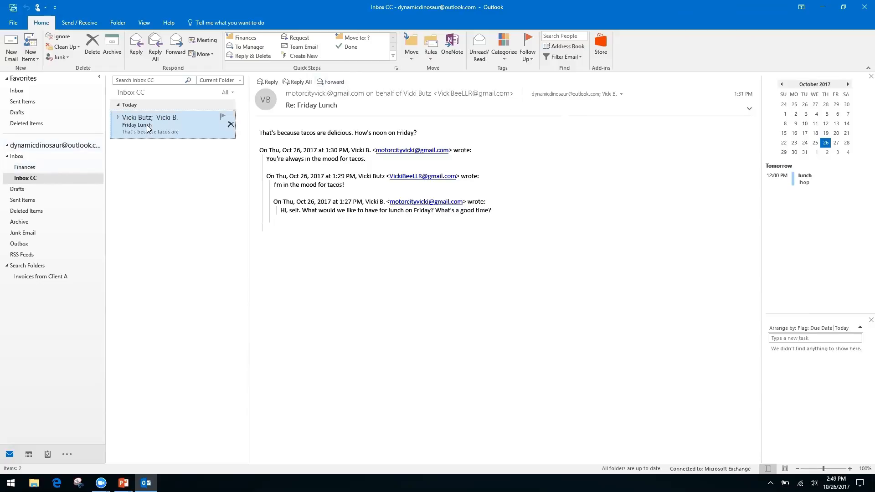
right_click(337, 209)
right_click(298, 202)
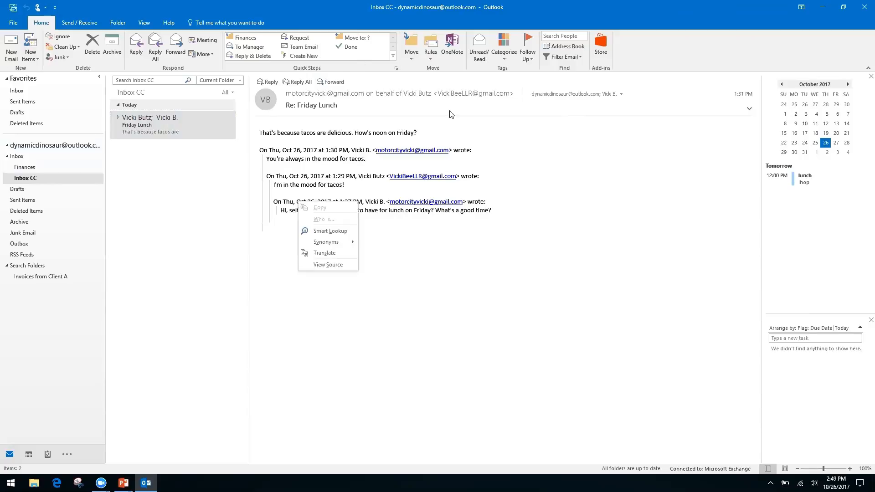
click(643, 55)
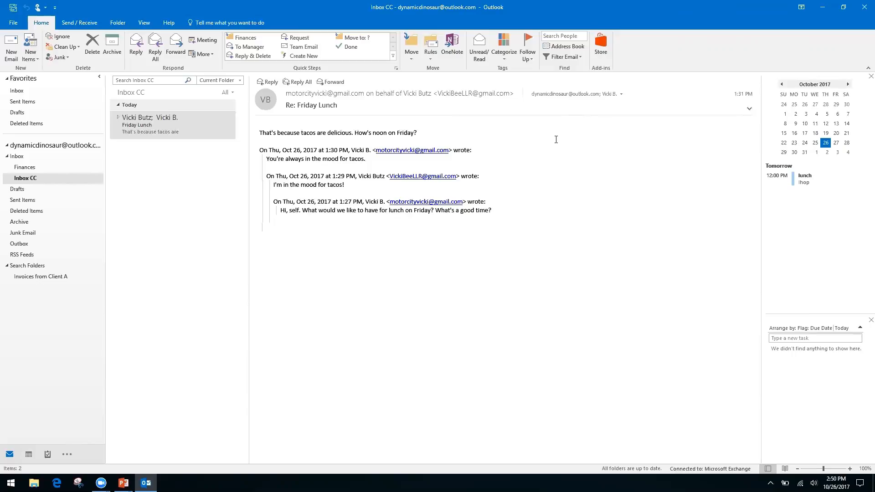
Start a new email with the subject 'Monthly Report'.
click(11, 47)
click(87, 187)
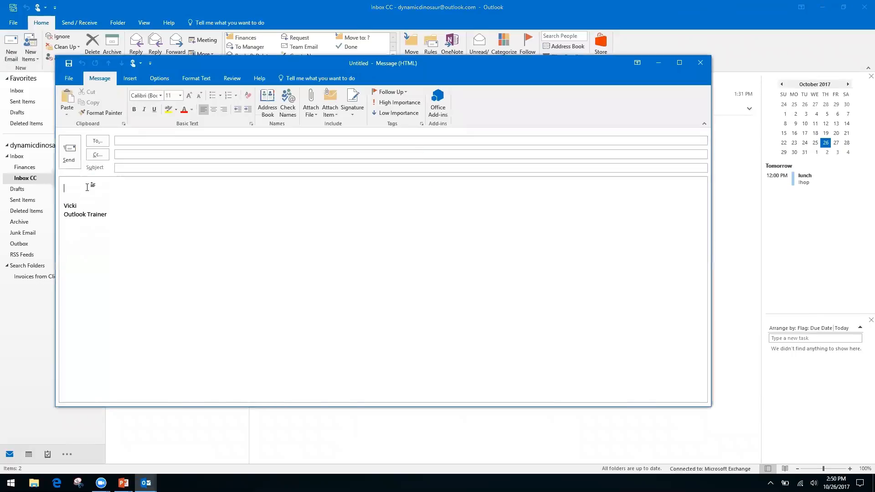
click(152, 169)
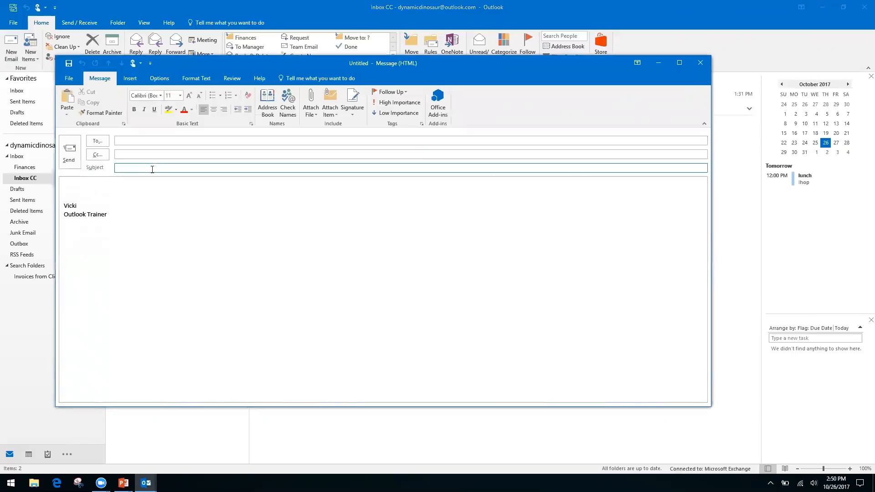
text(Monthly Report)
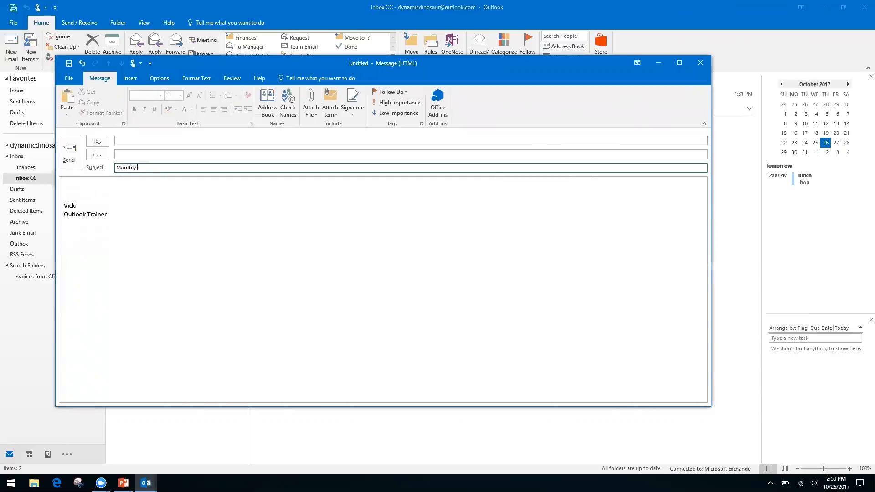
Type body lines 'Month', 'Date', a blank line, then 'Information, see spreadsheet'.
click(87, 185)
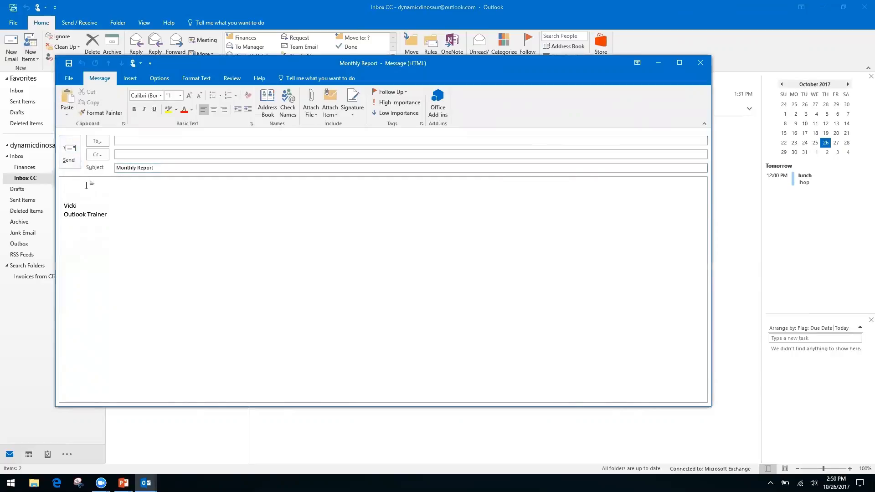
text(Month)
key(Return)
text(Date)
key(Return)
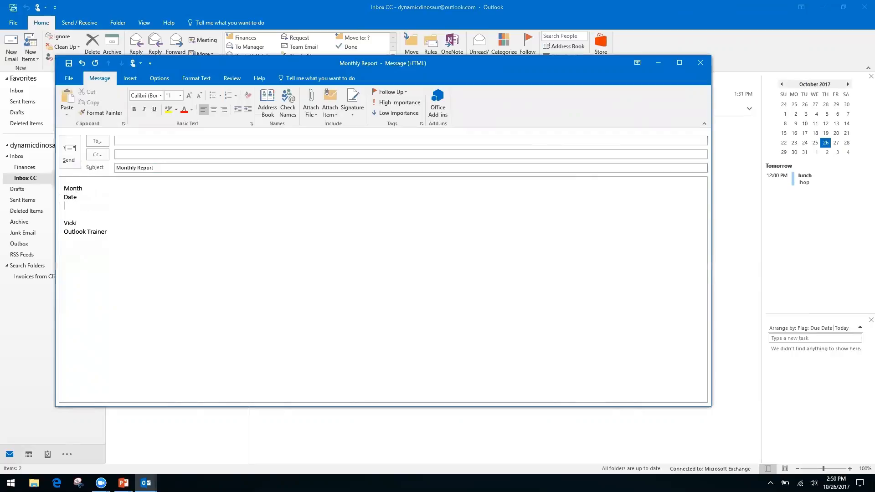
key(Return)
text(In)
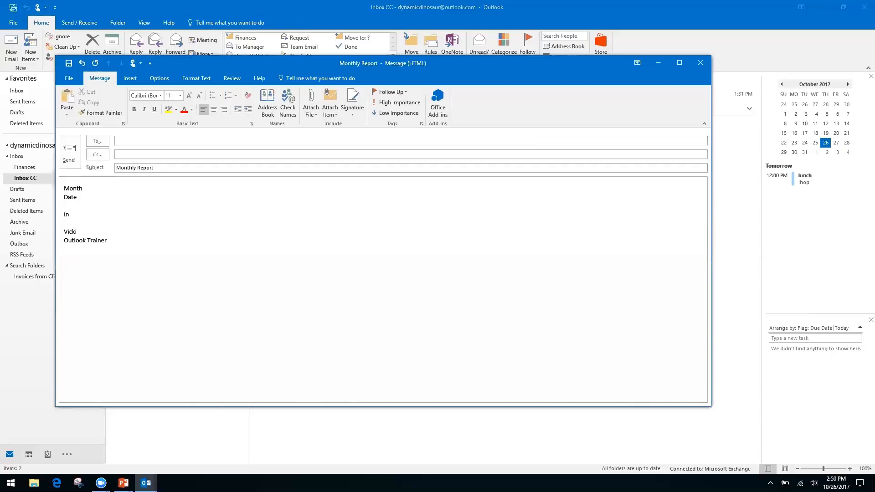
text(formation, see spreadsheet)
click(66, 79)
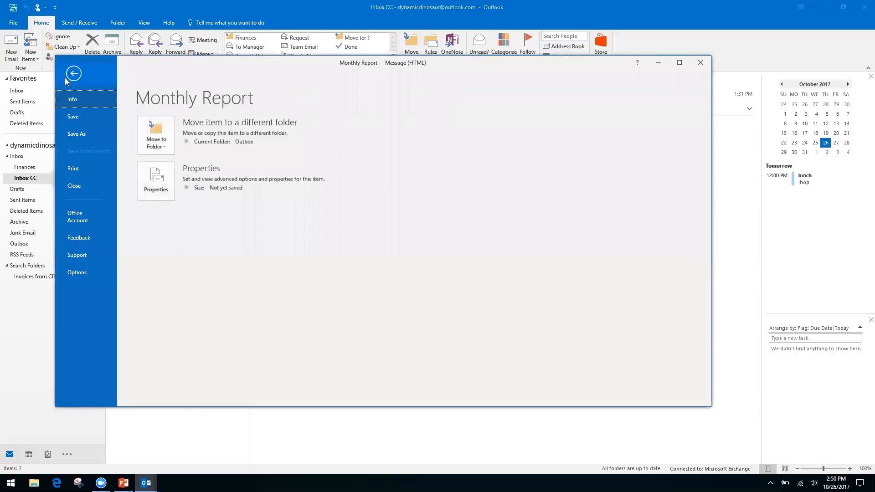
click(80, 133)
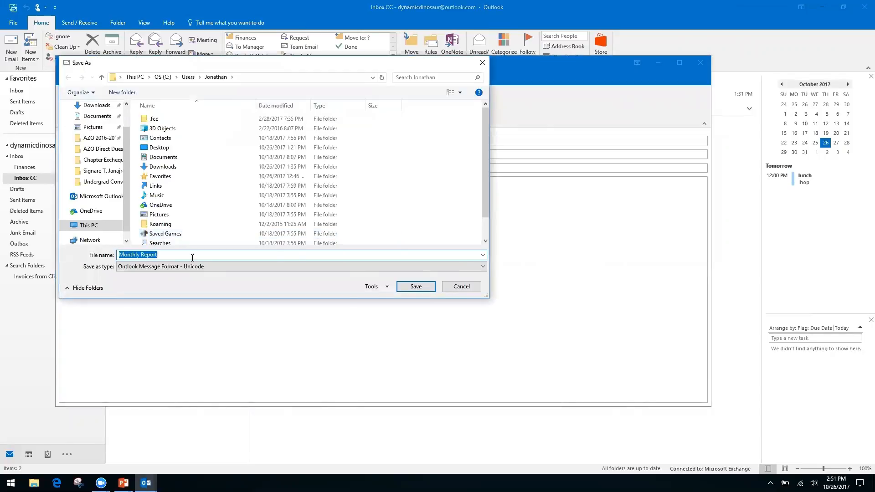
click(462, 267)
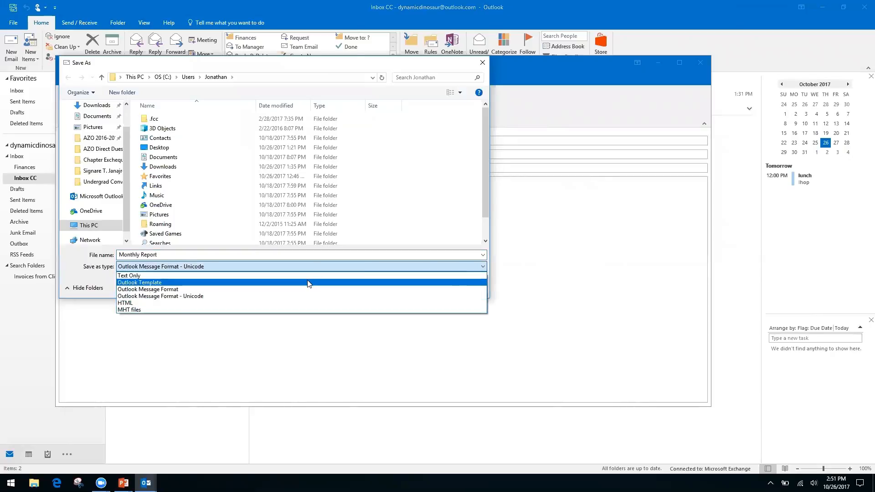
click(148, 303)
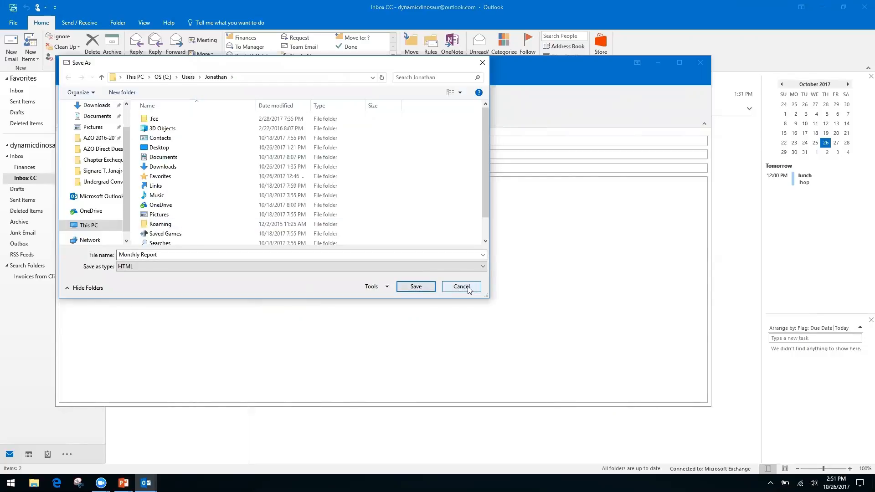
click(461, 287)
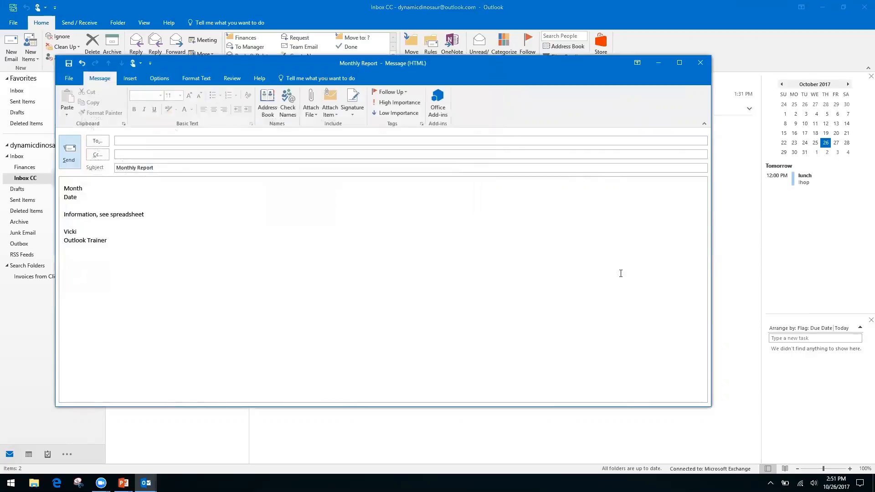
Discard the Monthly Report draft unsaved and advance the slides to 'How to Speed Up Outlook Search'.
click(700, 64)
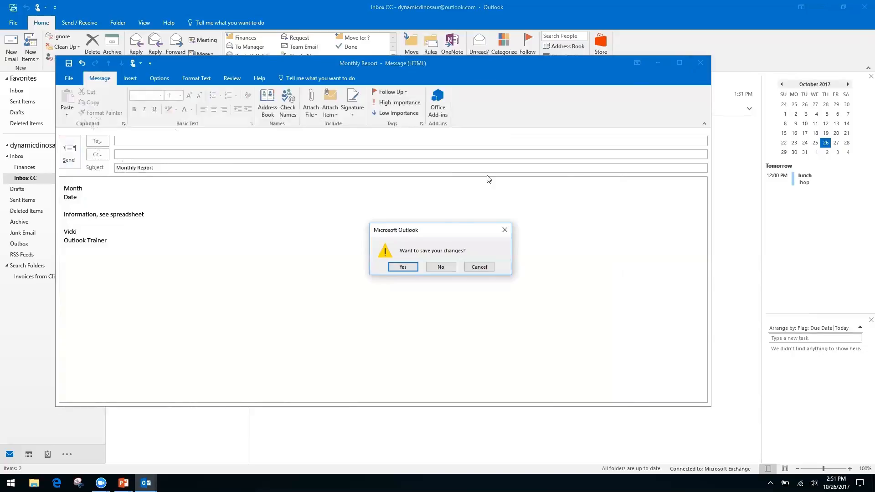
click(440, 267)
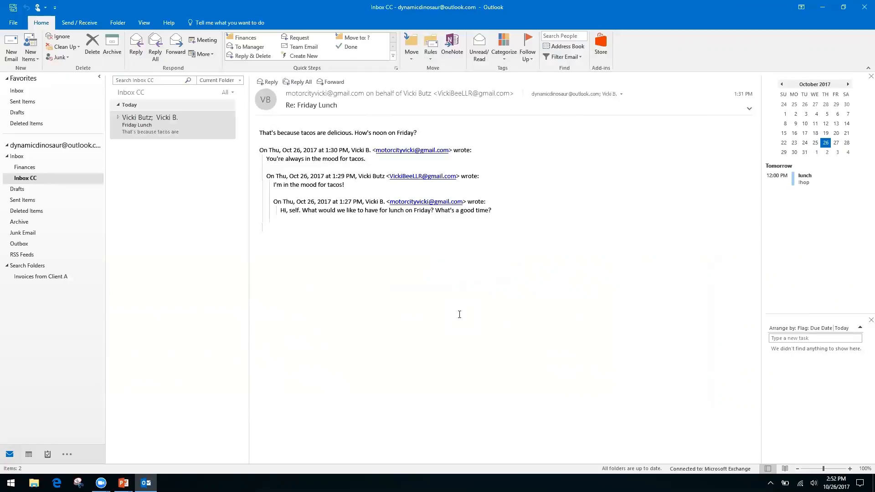
key(alt+Tab)
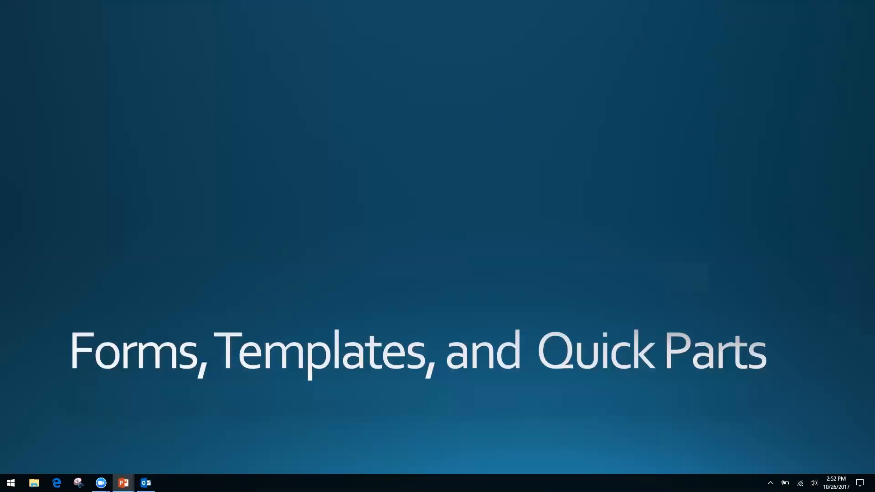
key(Right)
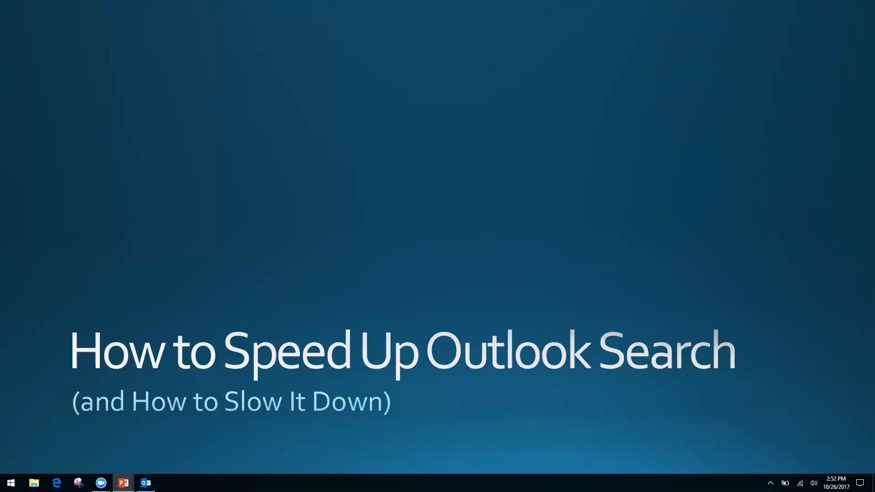